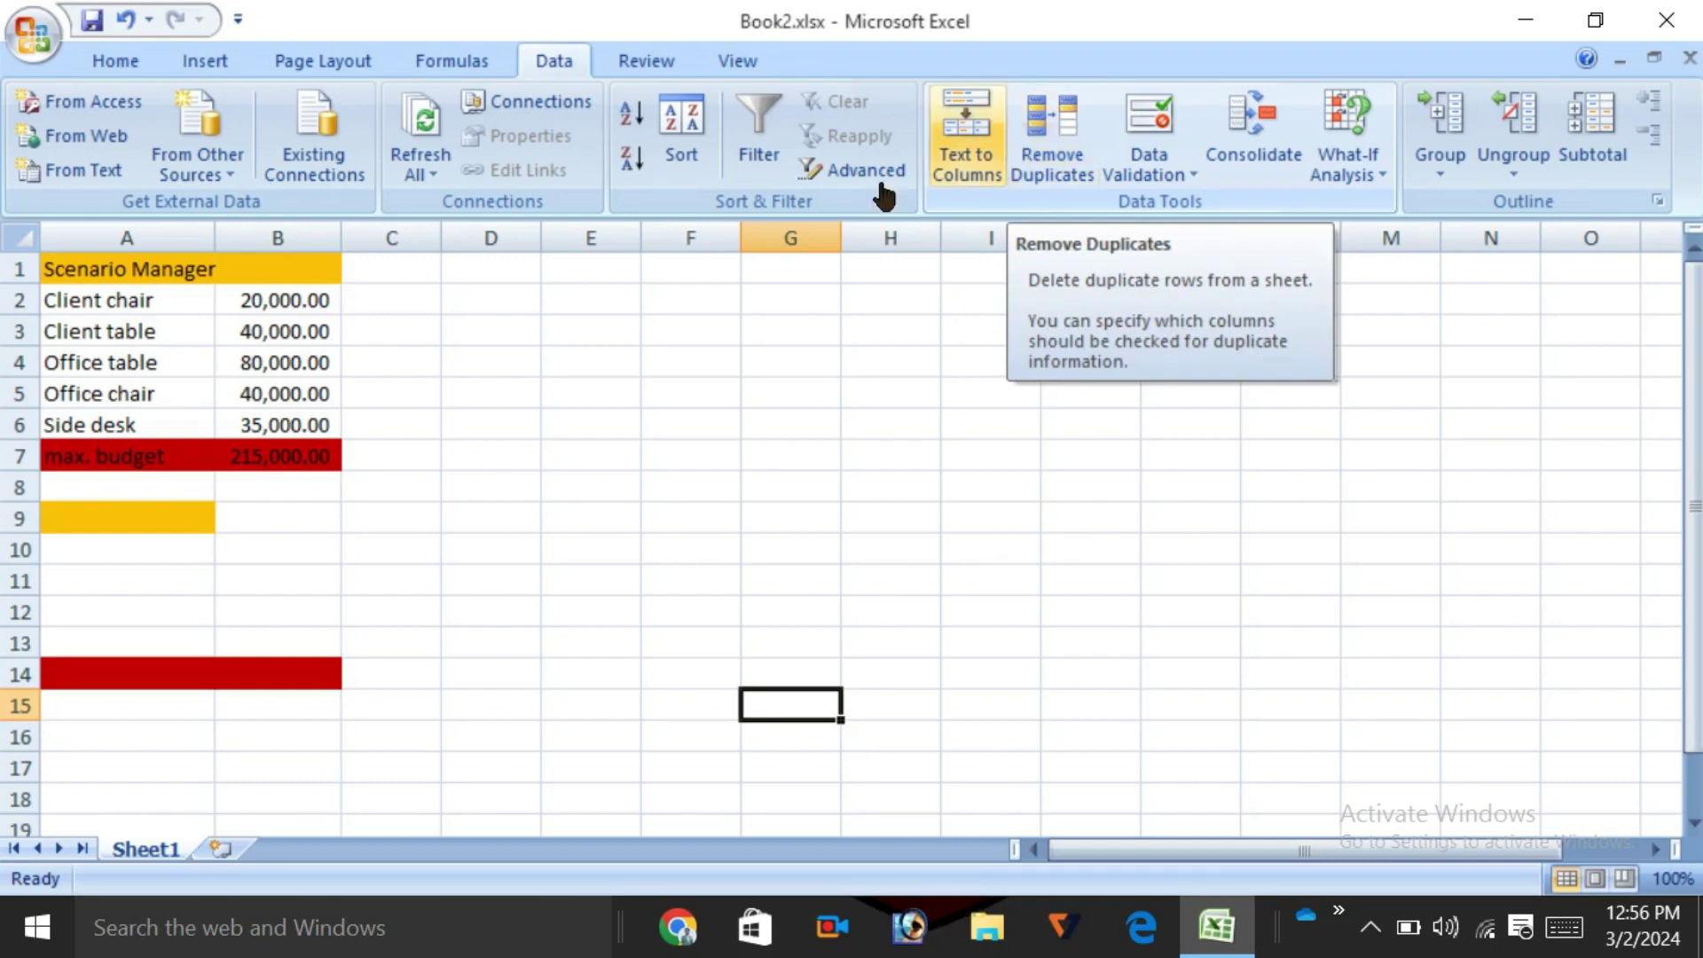
Add a 'high range' scenario changing B2:B6 and set its Client chair value to 20000
click(1379, 182)
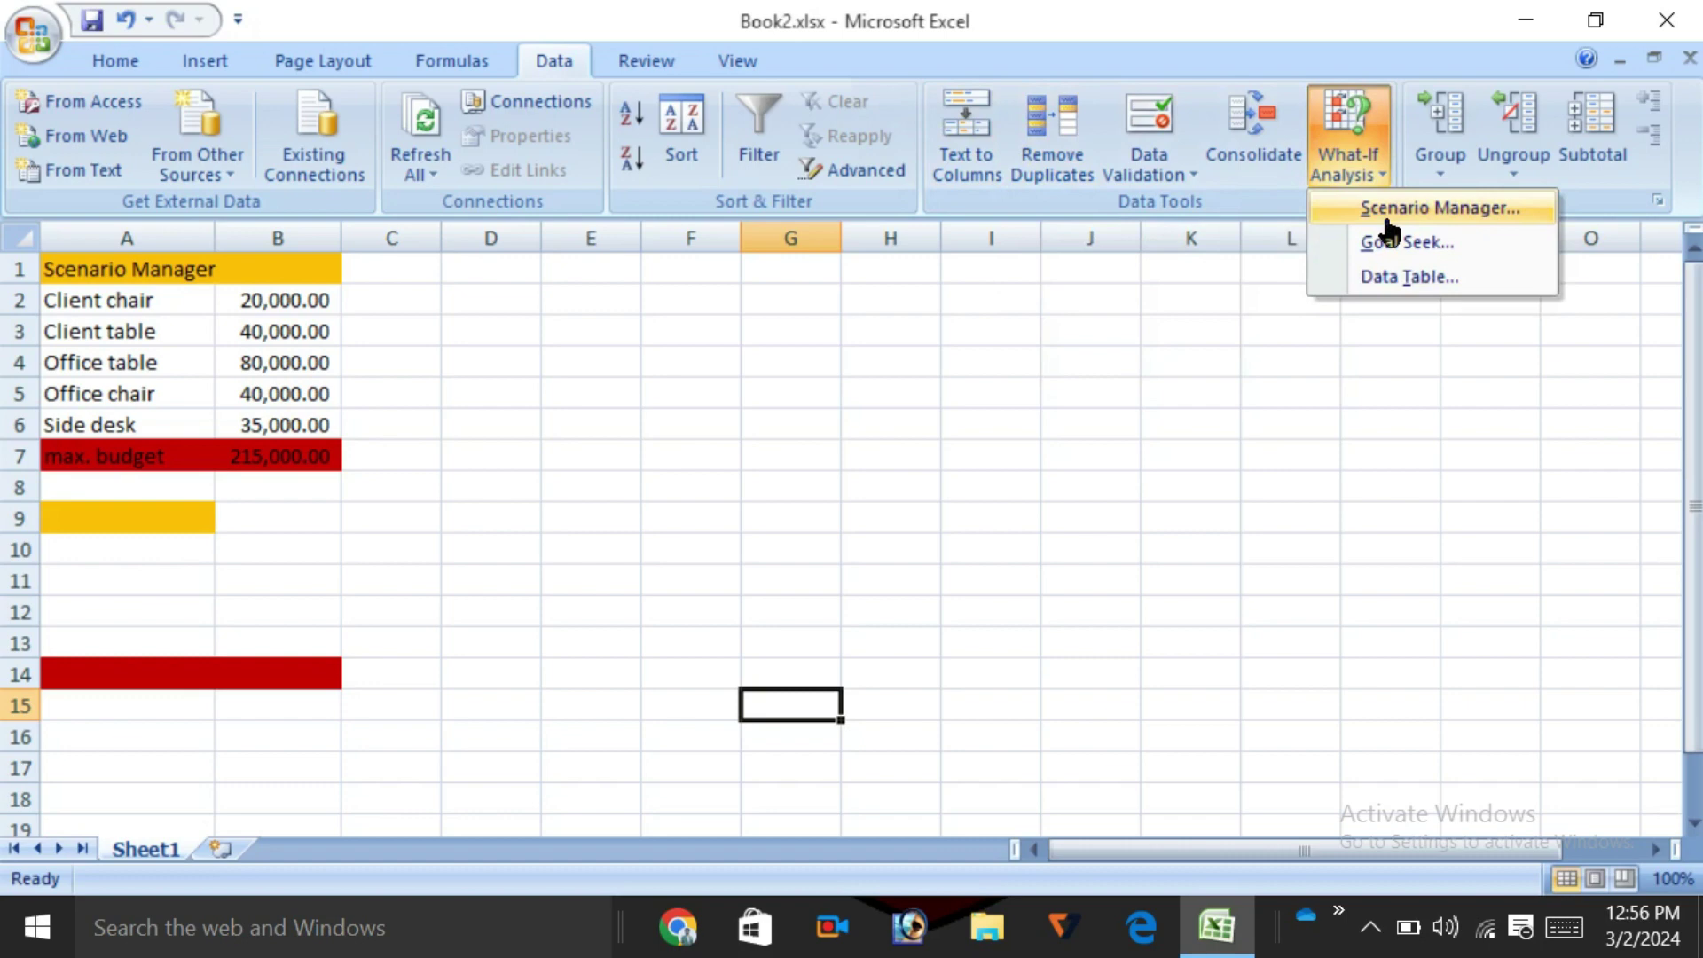
click(1388, 222)
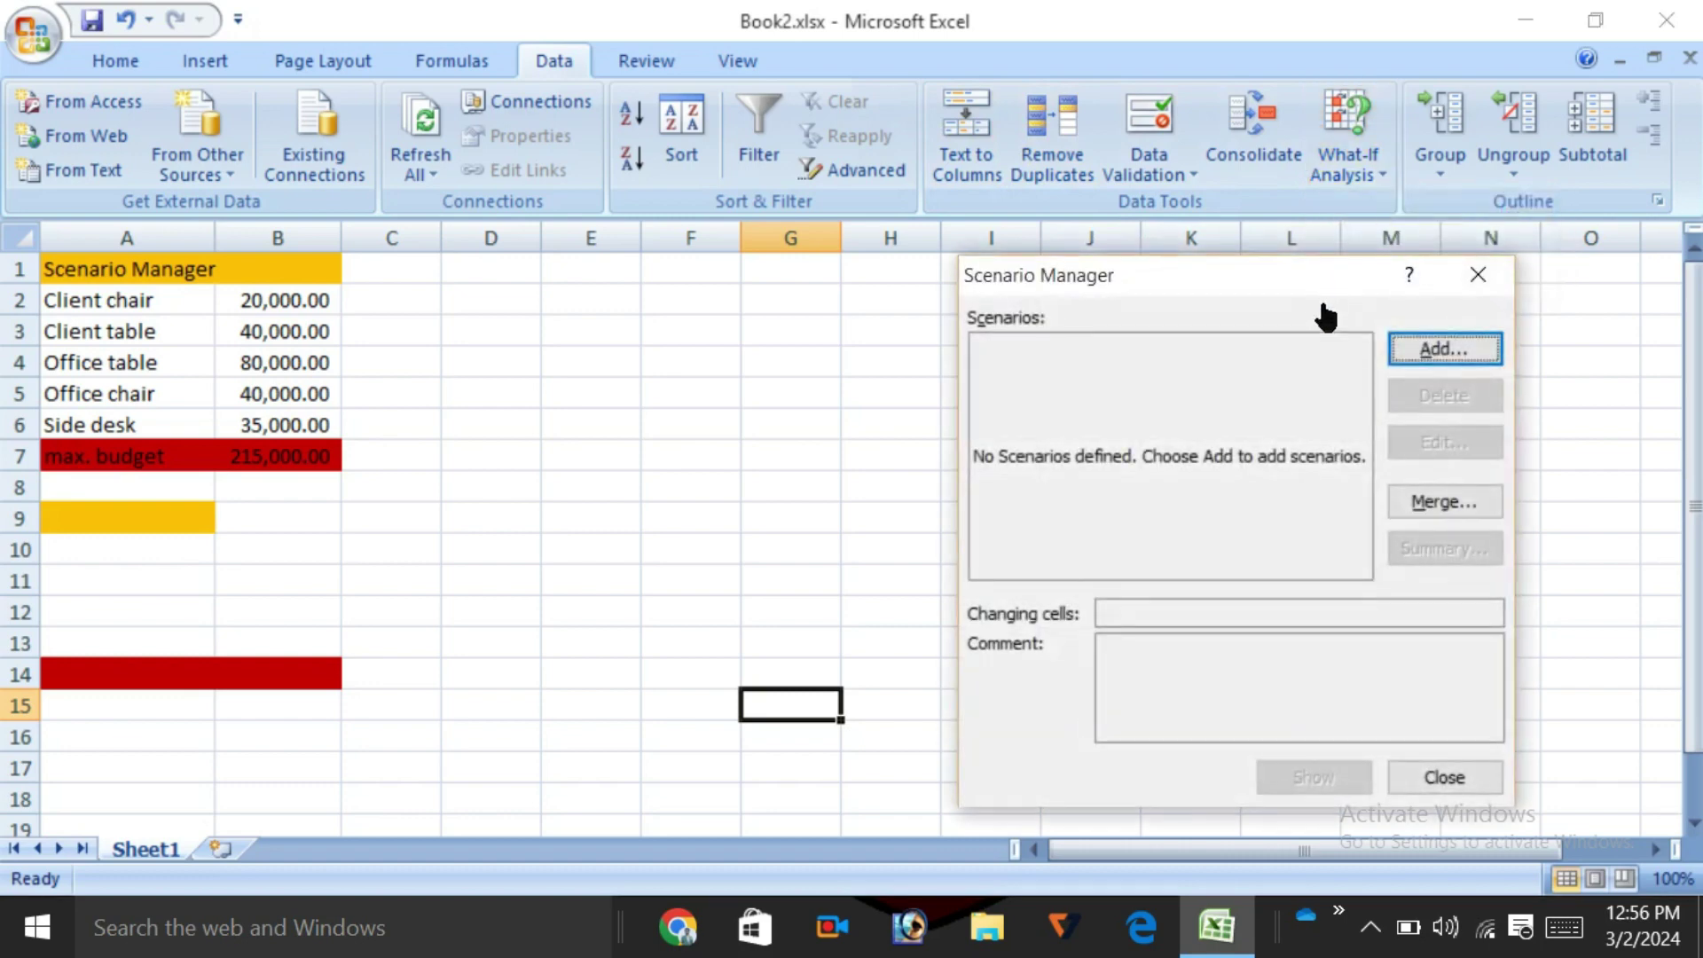
click(1447, 351)
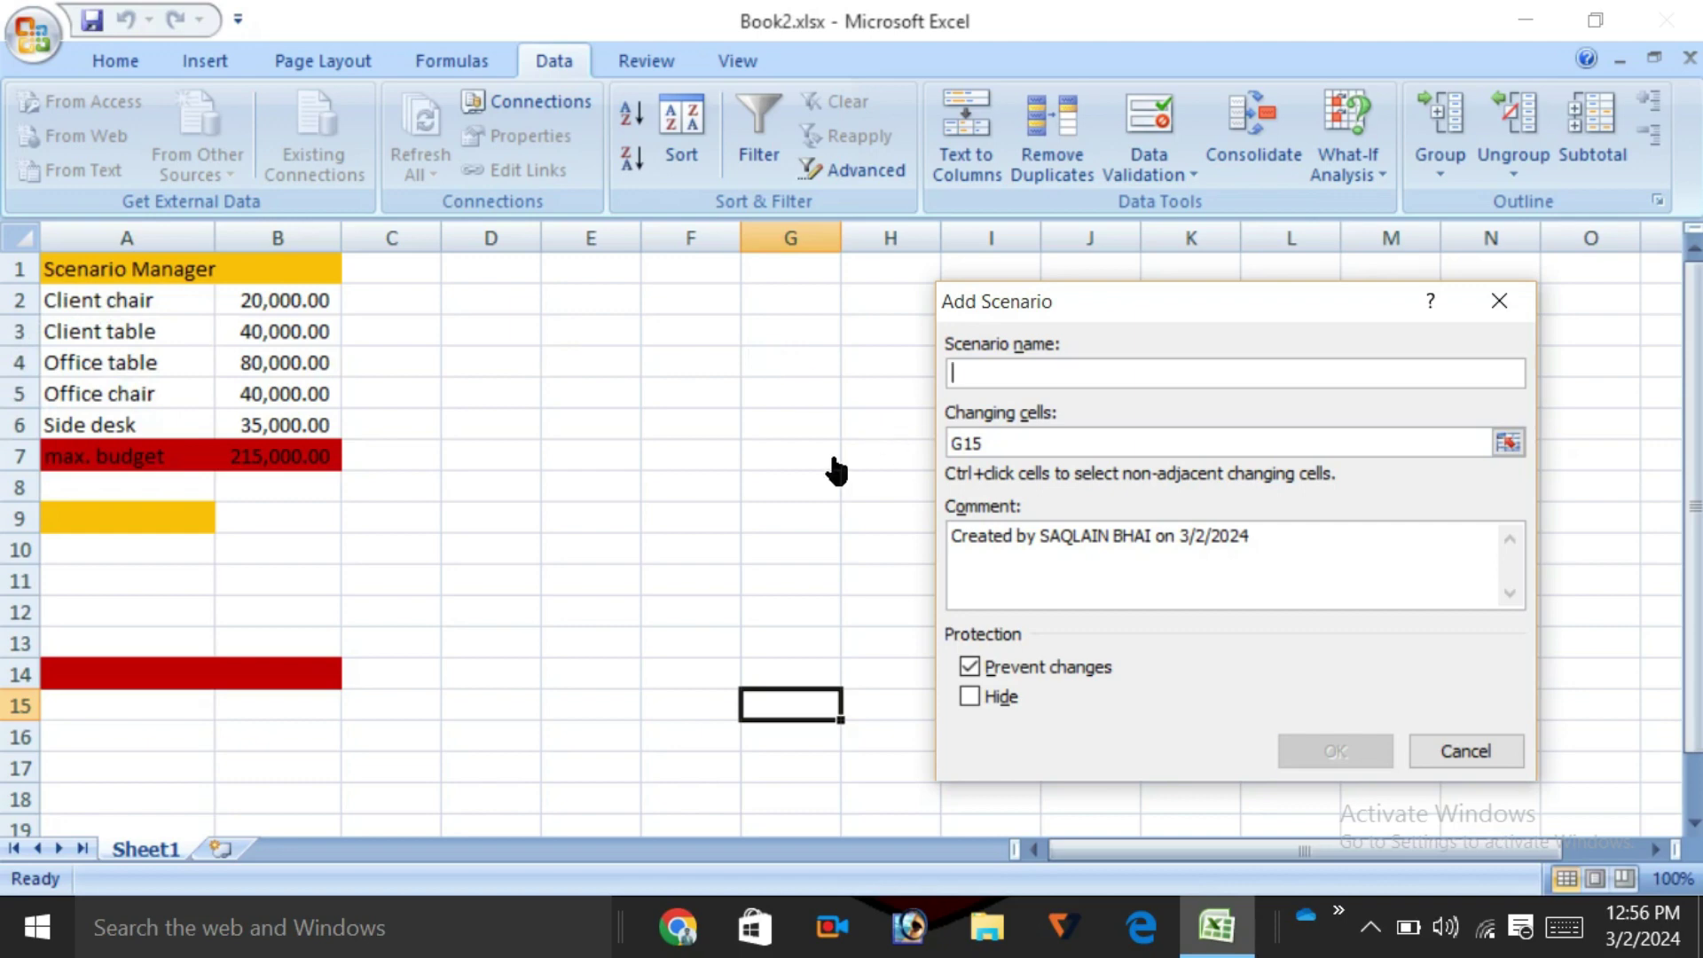
text(high range)
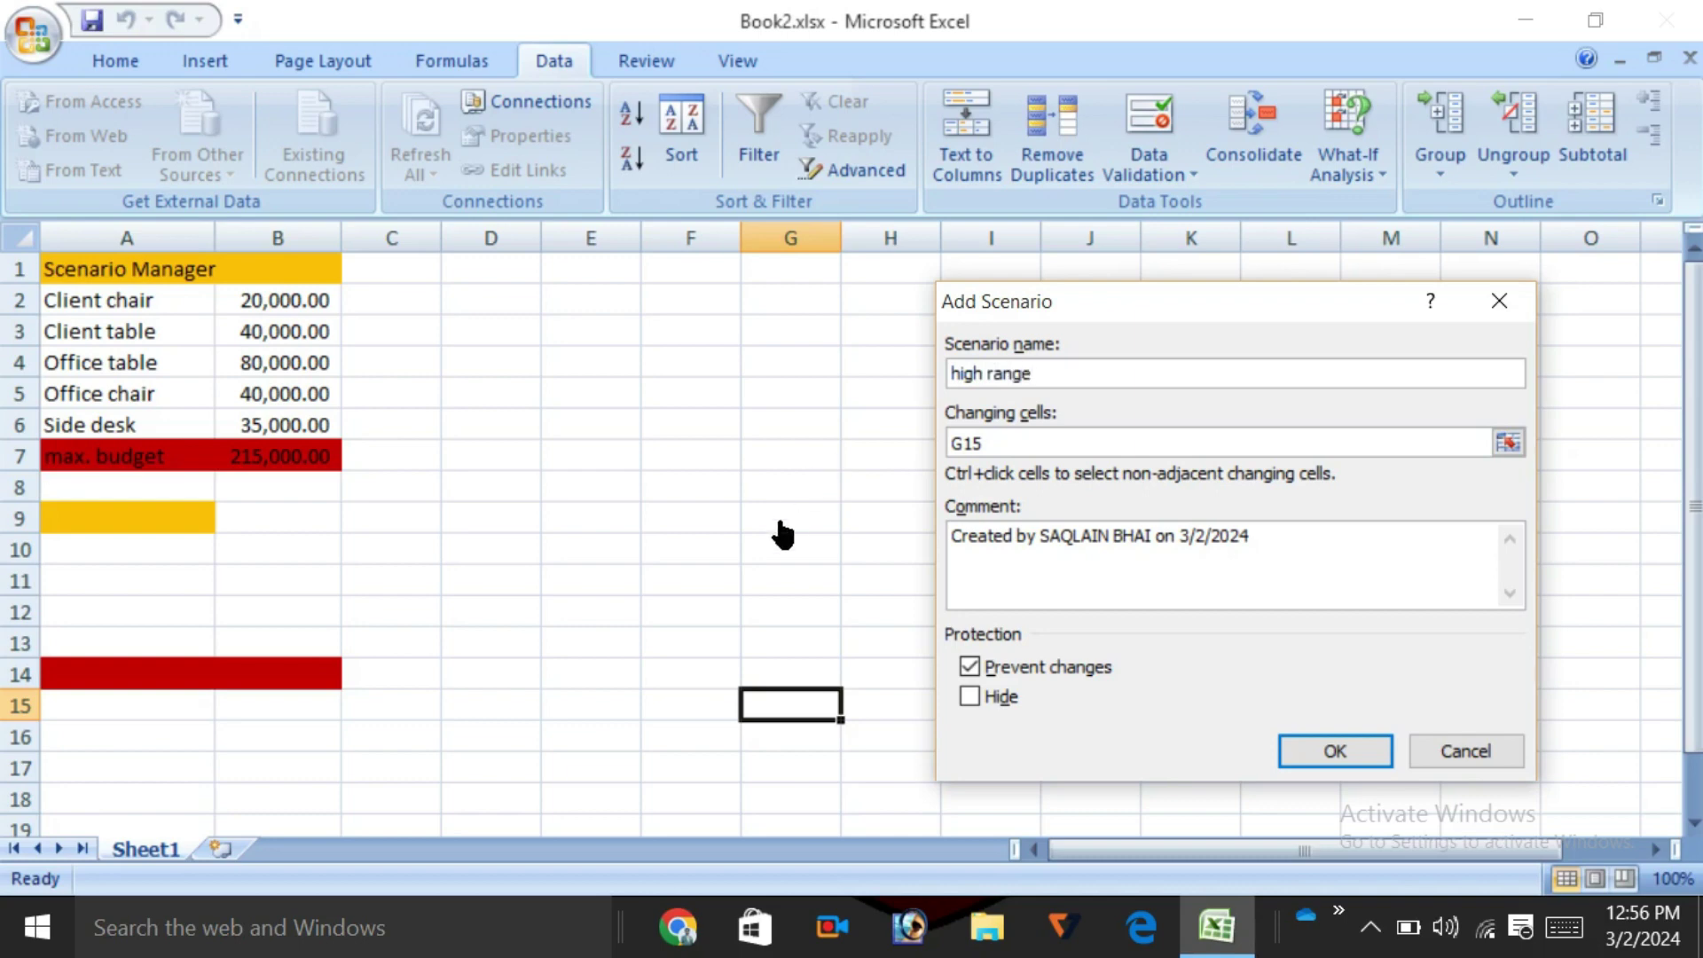
click(1025, 447)
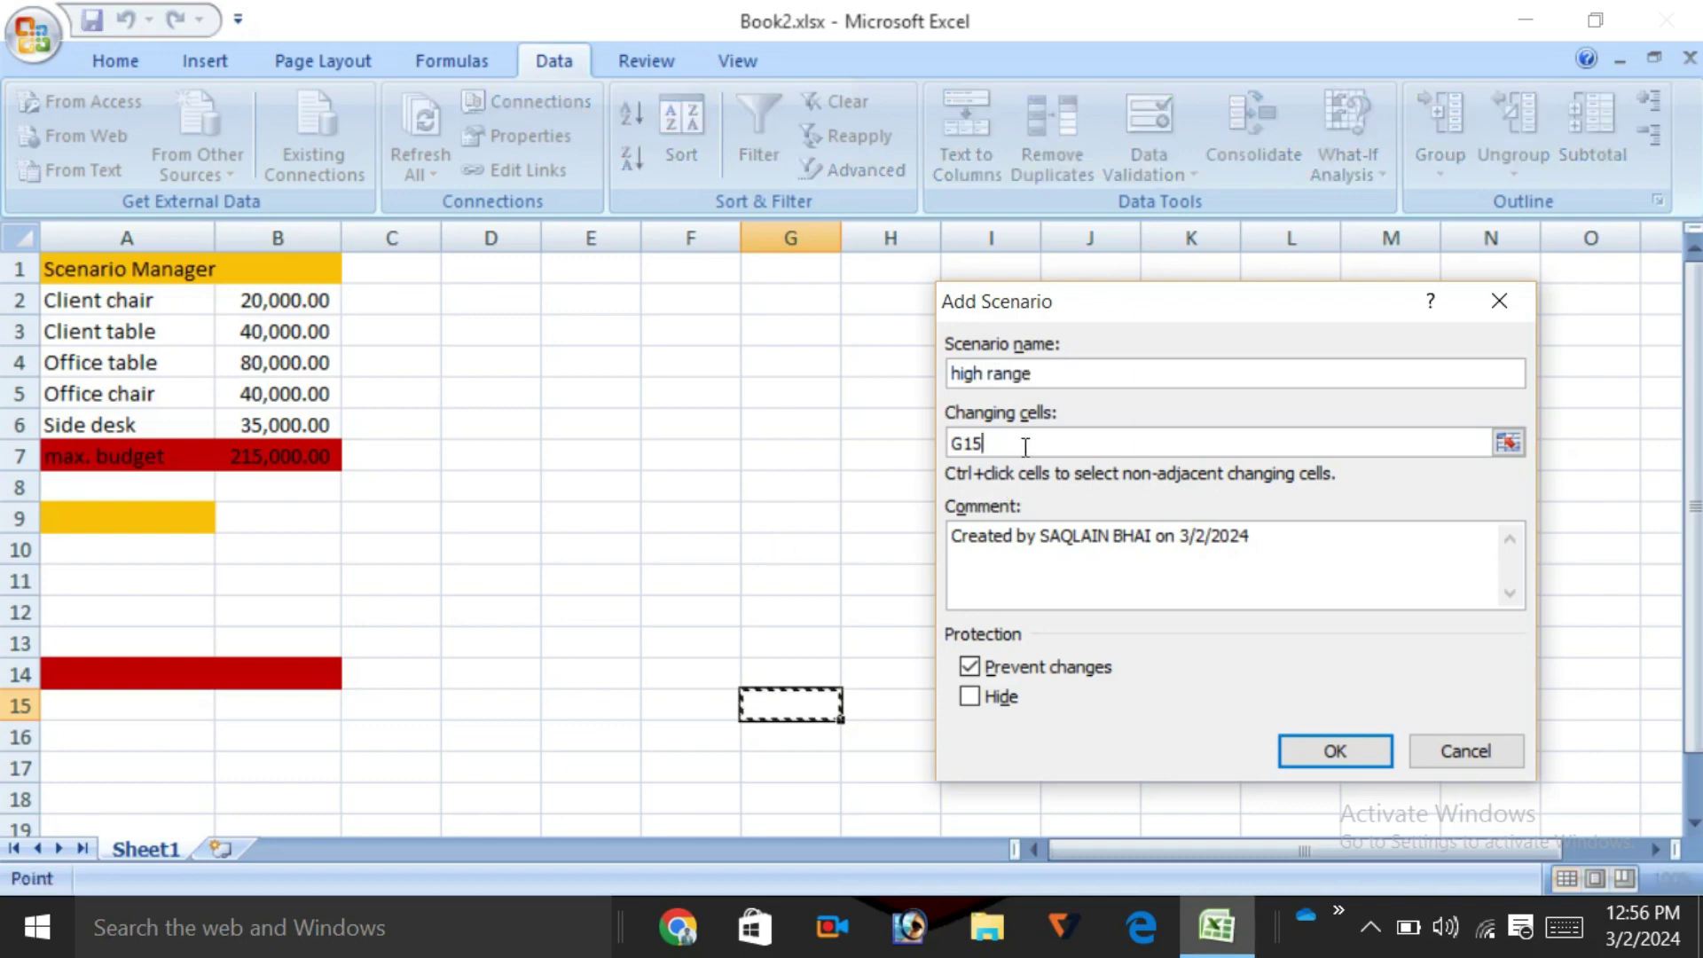
key(BackSpace)
key(BackSpace)
drag(223, 300, 245, 413)
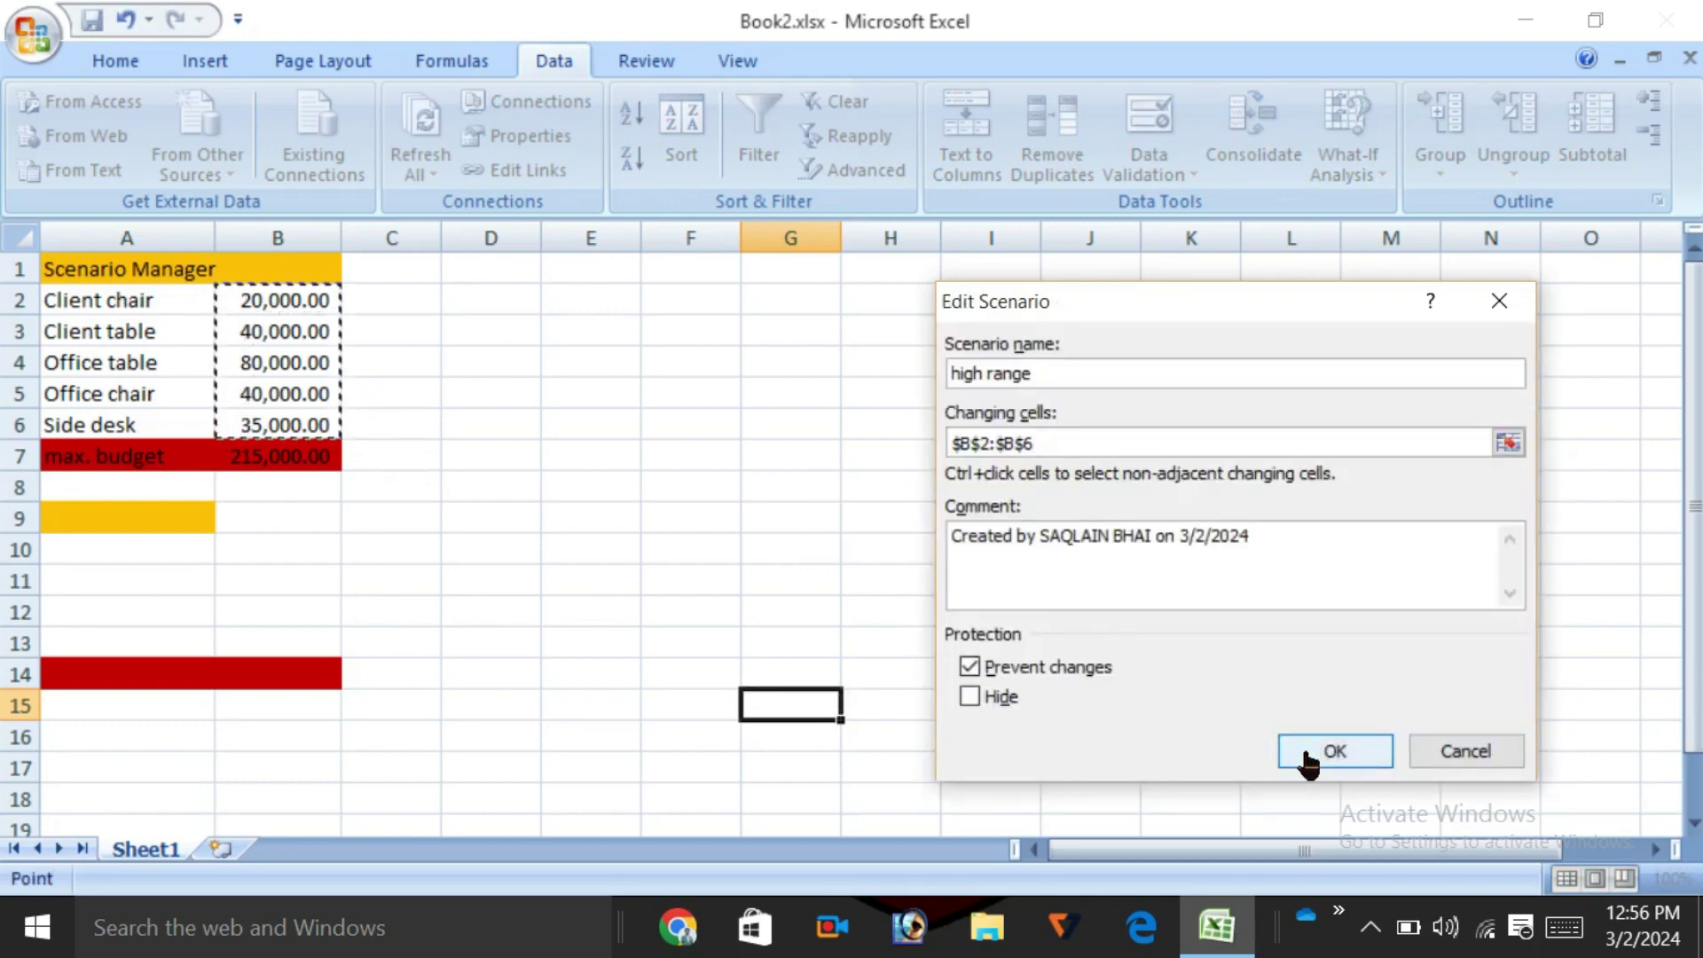
click(1308, 754)
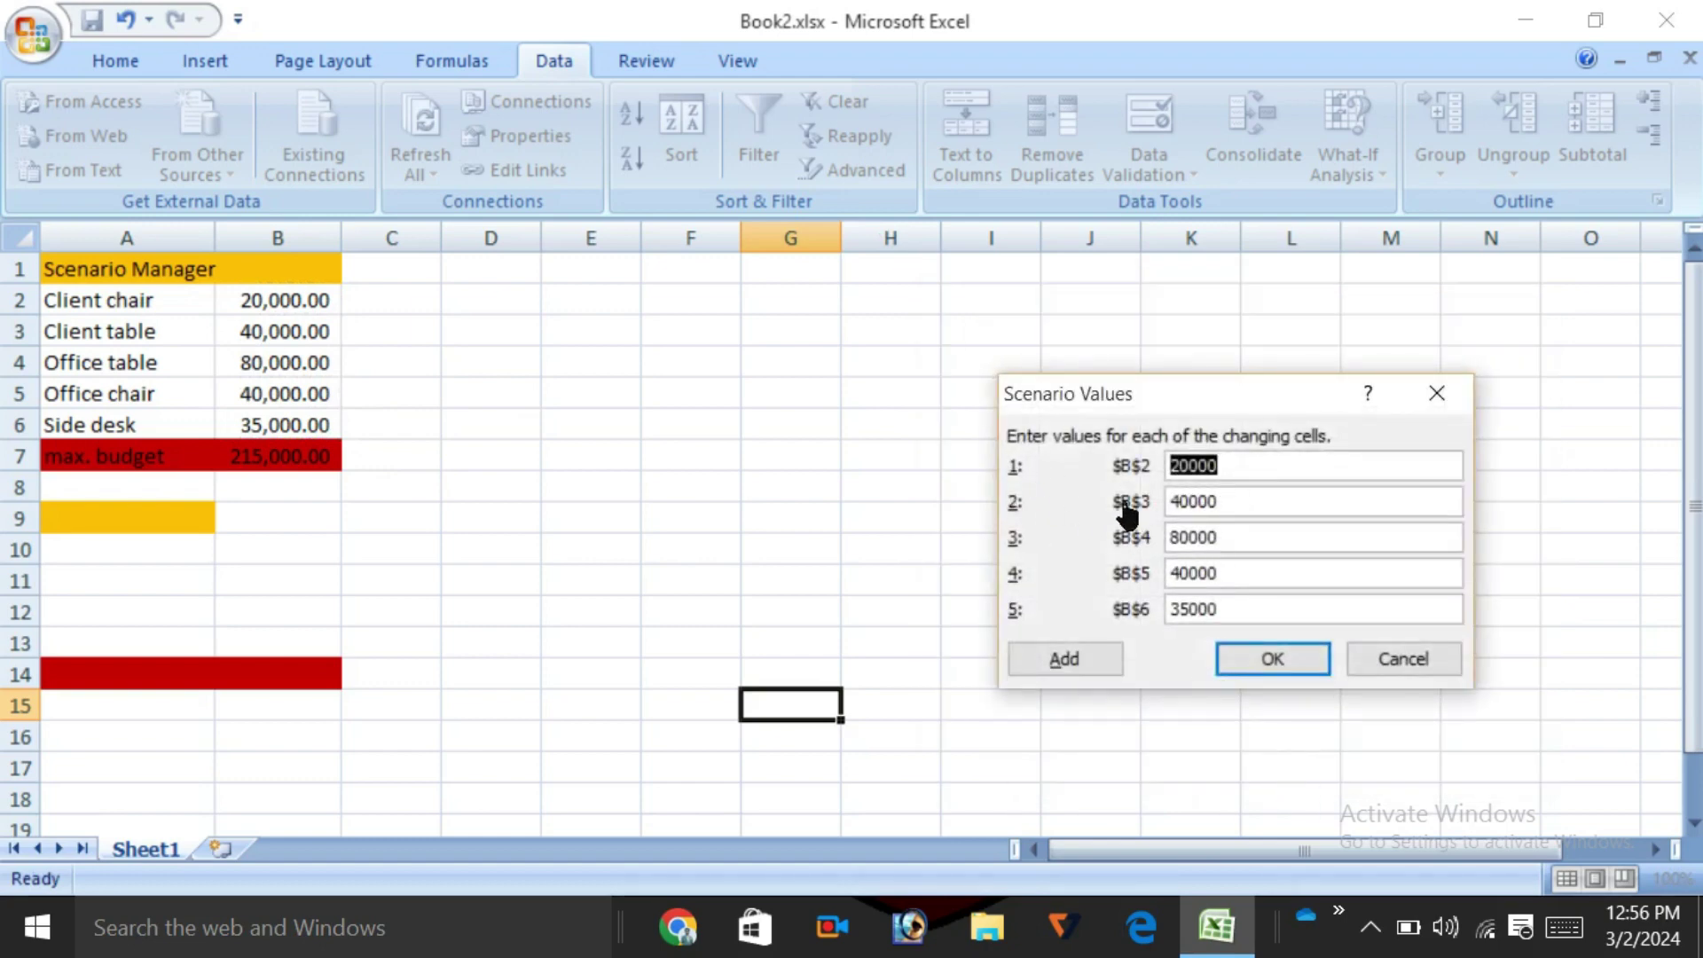
key(BackSpace)
text(000)
Save the high range values and add a 'mid range' scenario changing B2:B6
click(1314, 674)
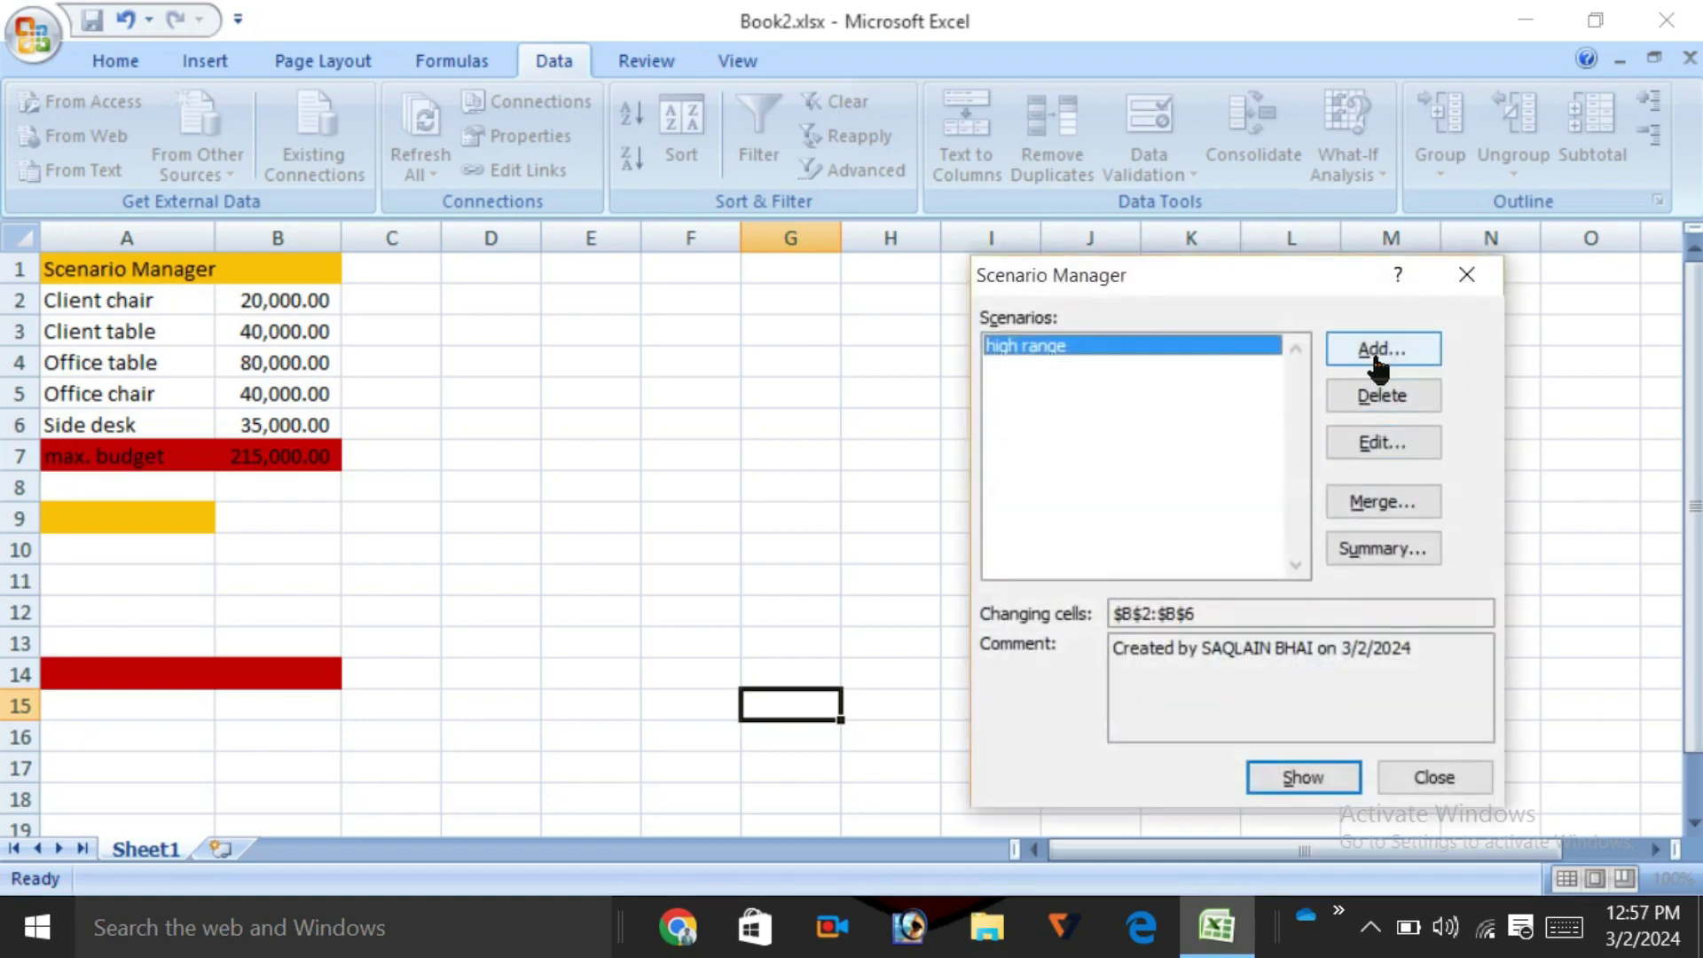
click(1375, 359)
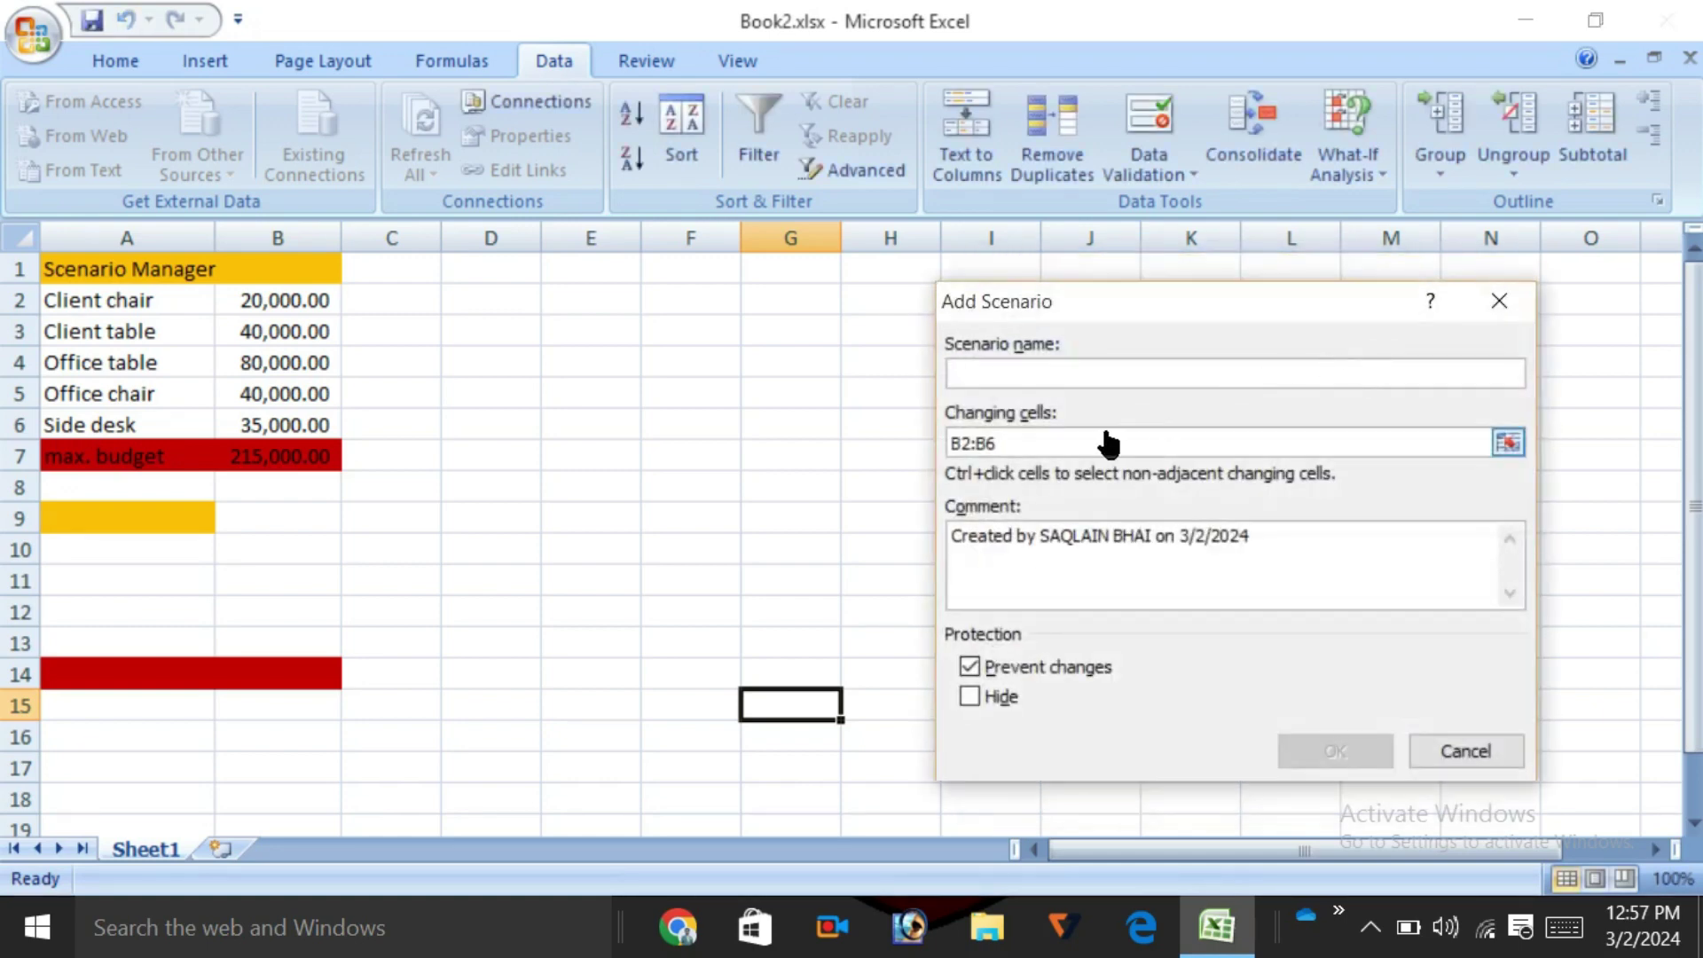
text(mid range)
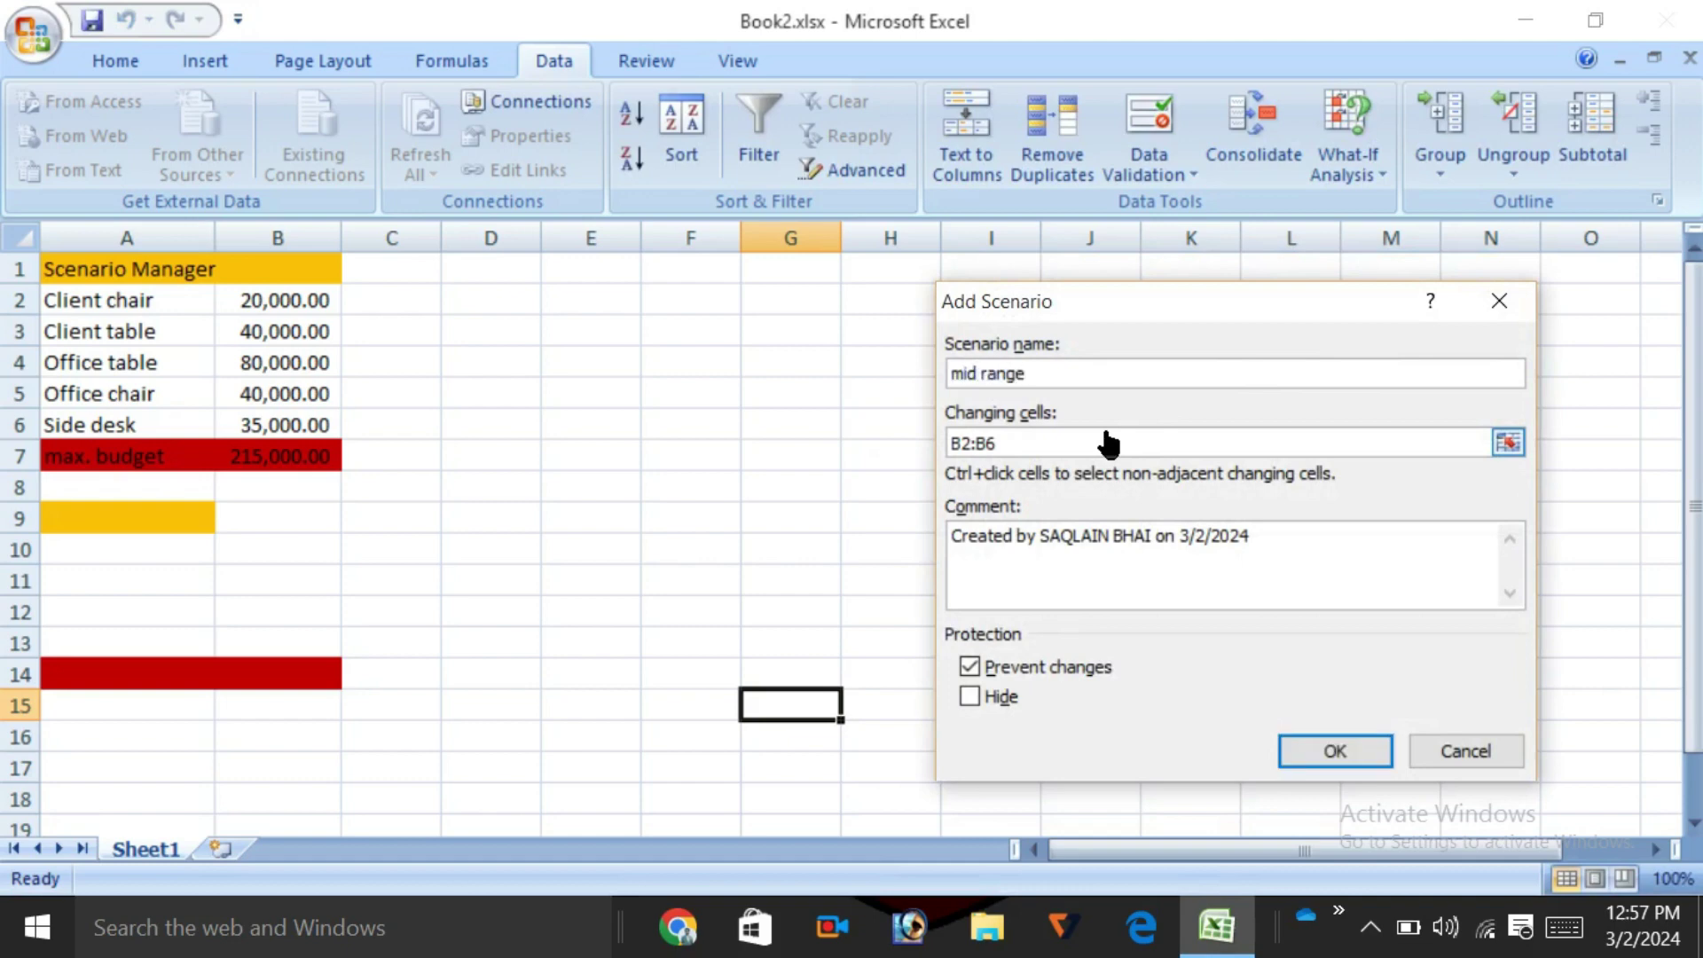
click(1120, 441)
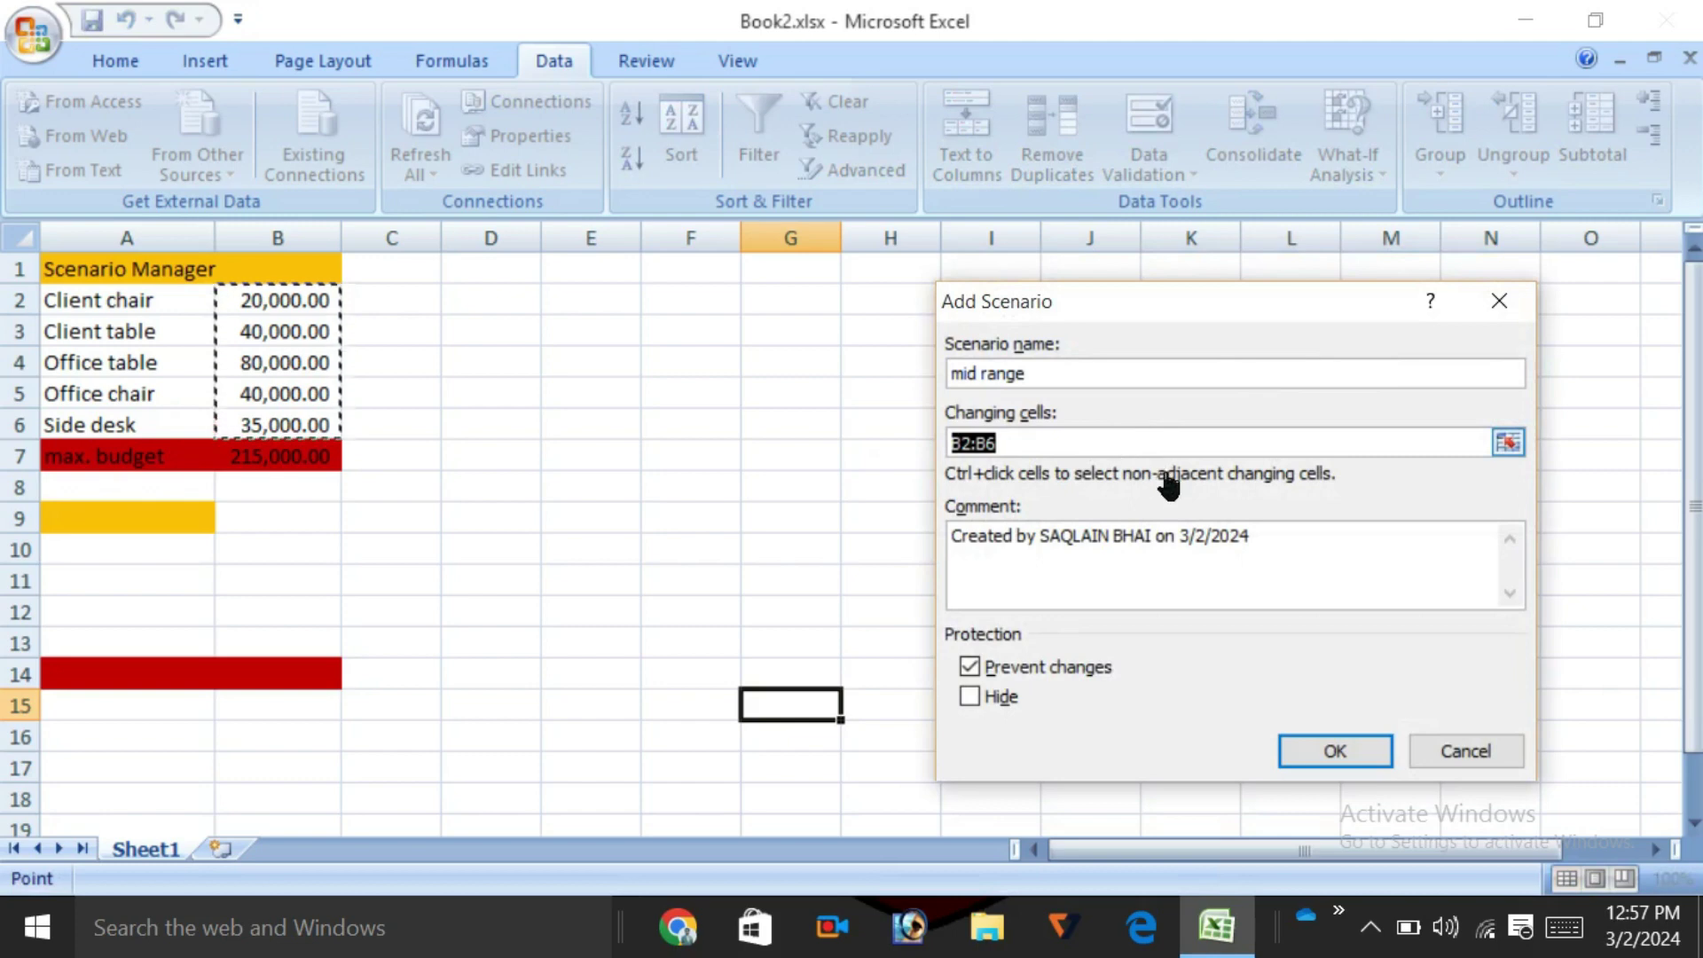
click(1337, 754)
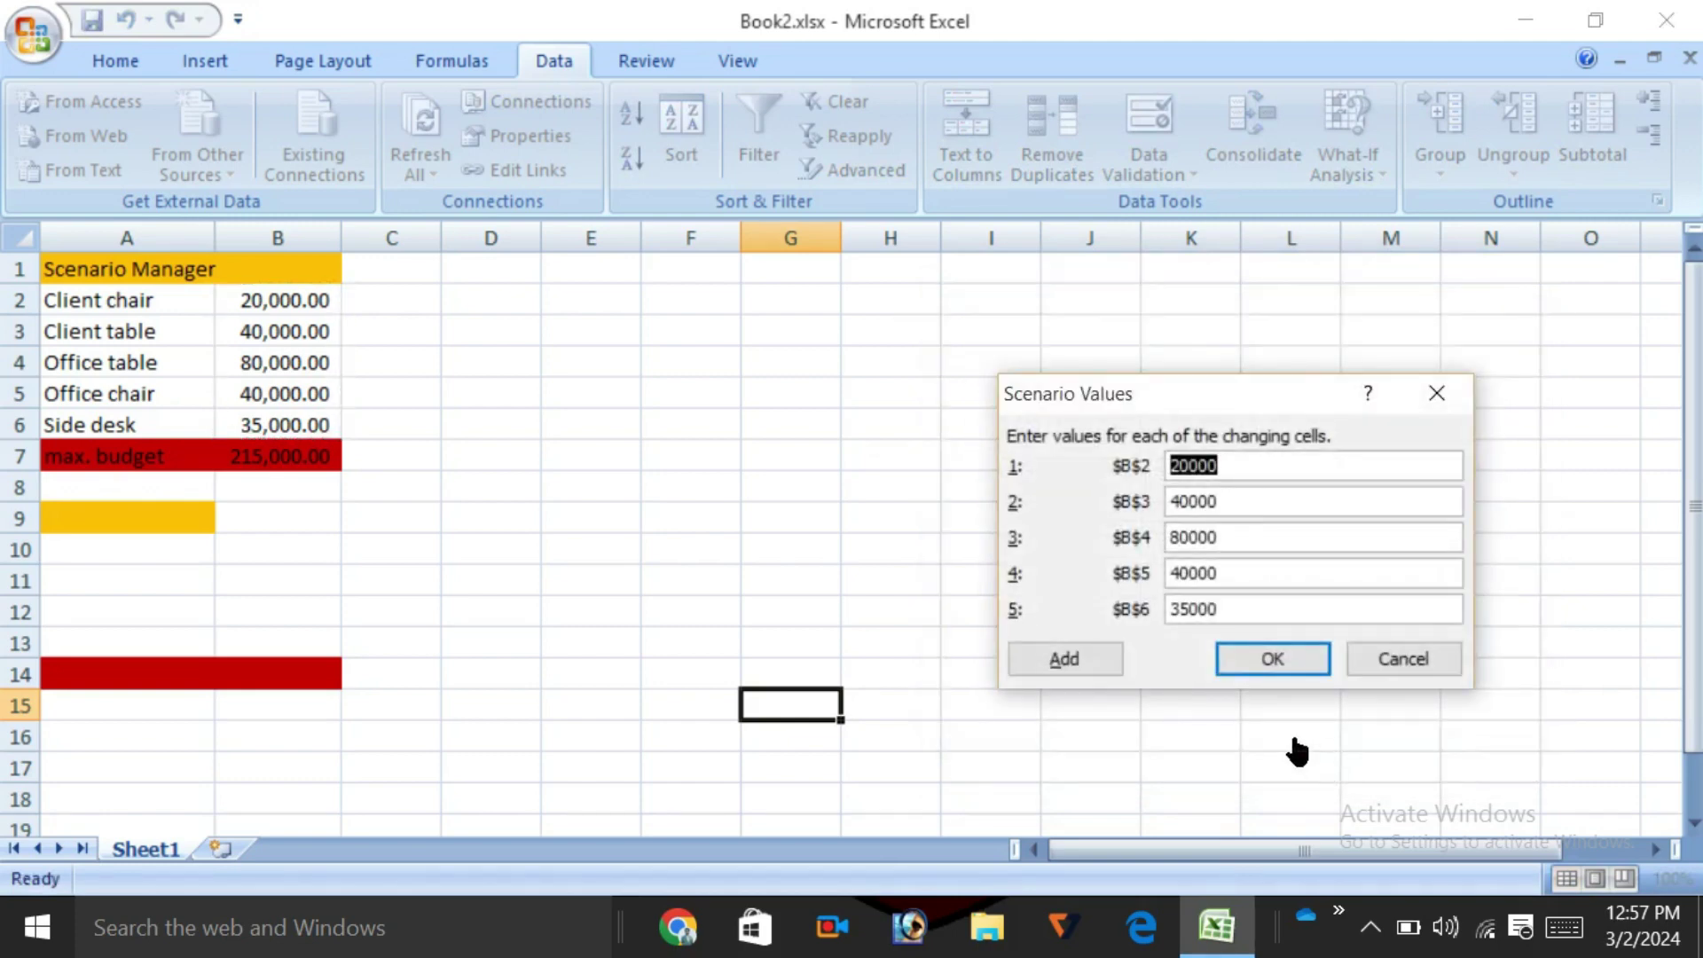
Correct the mid range Client chair value and save the scenario values
text(1)
key(BackSpace)
text(18)
key(Return)
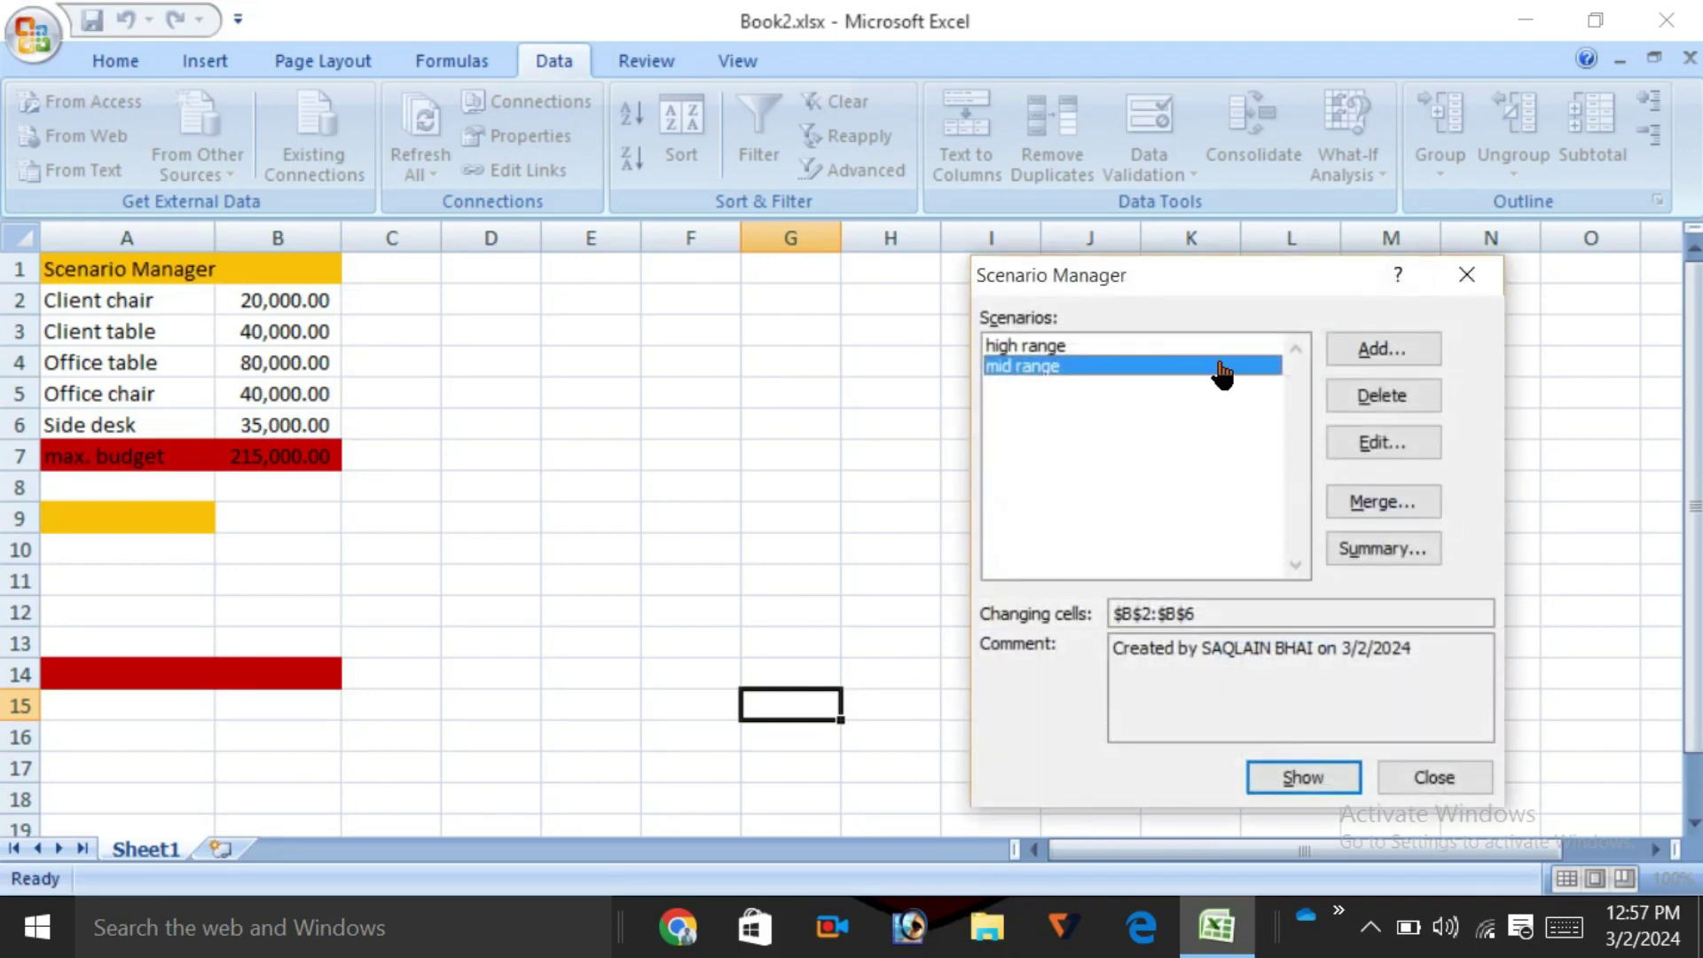
Edit the mid range scenario values to 18000, 38000, 75000, 35000 and 30000 for B2–B6
click(1370, 448)
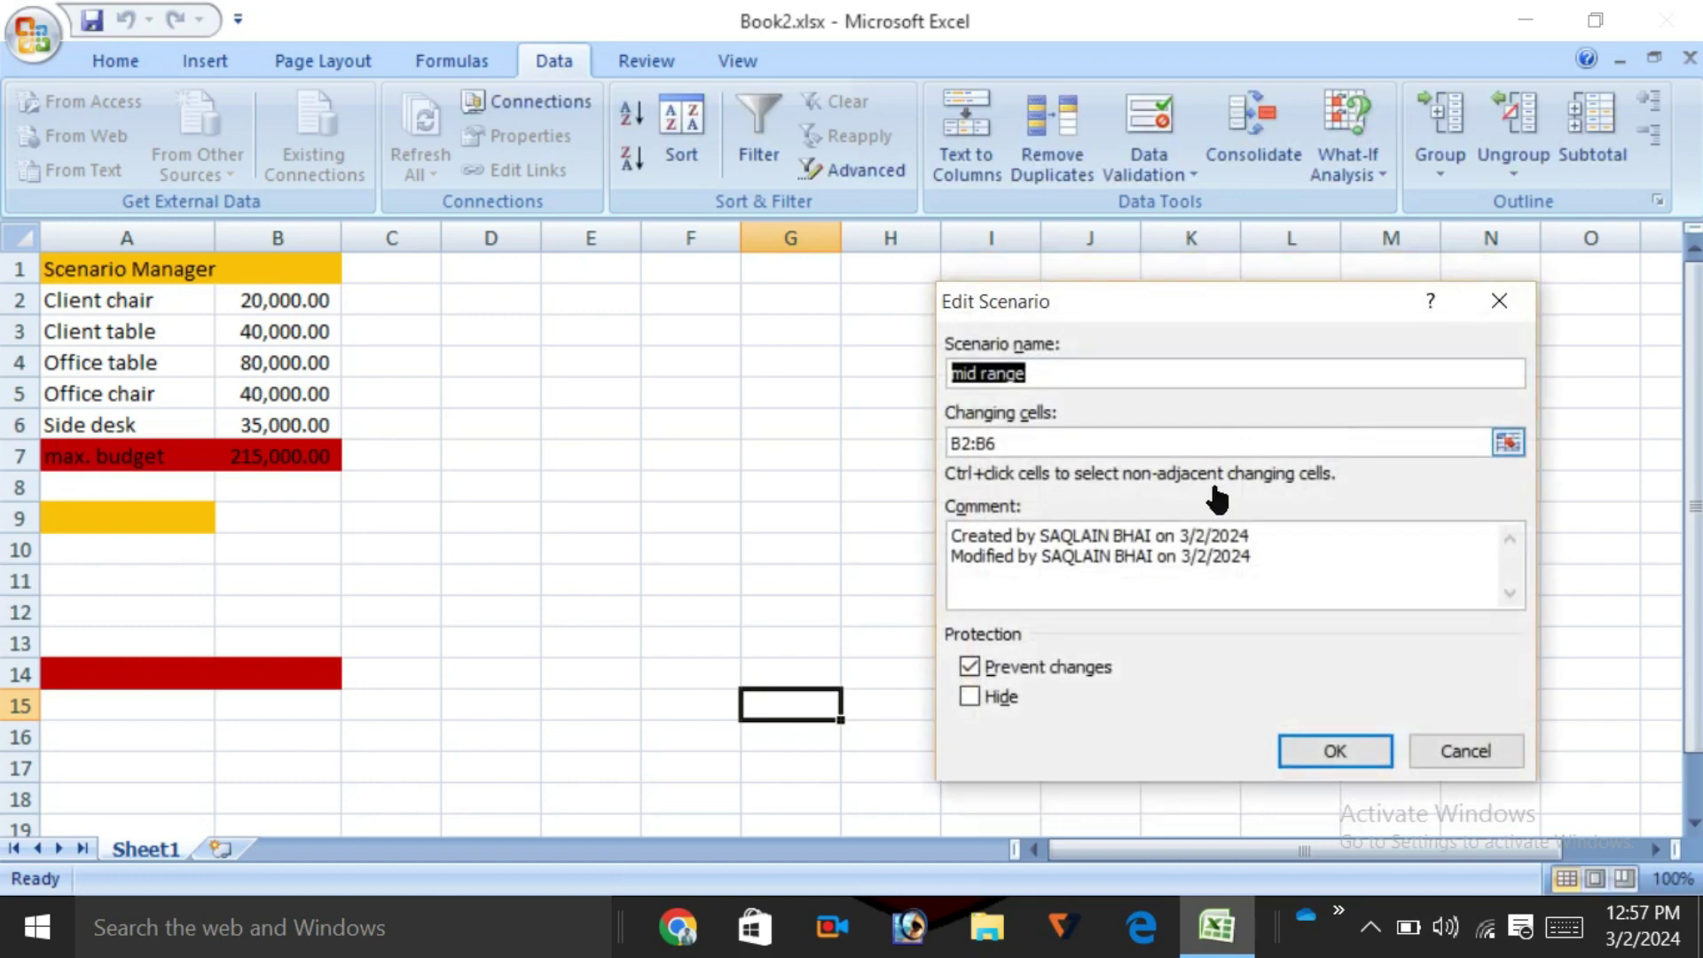
click(1335, 752)
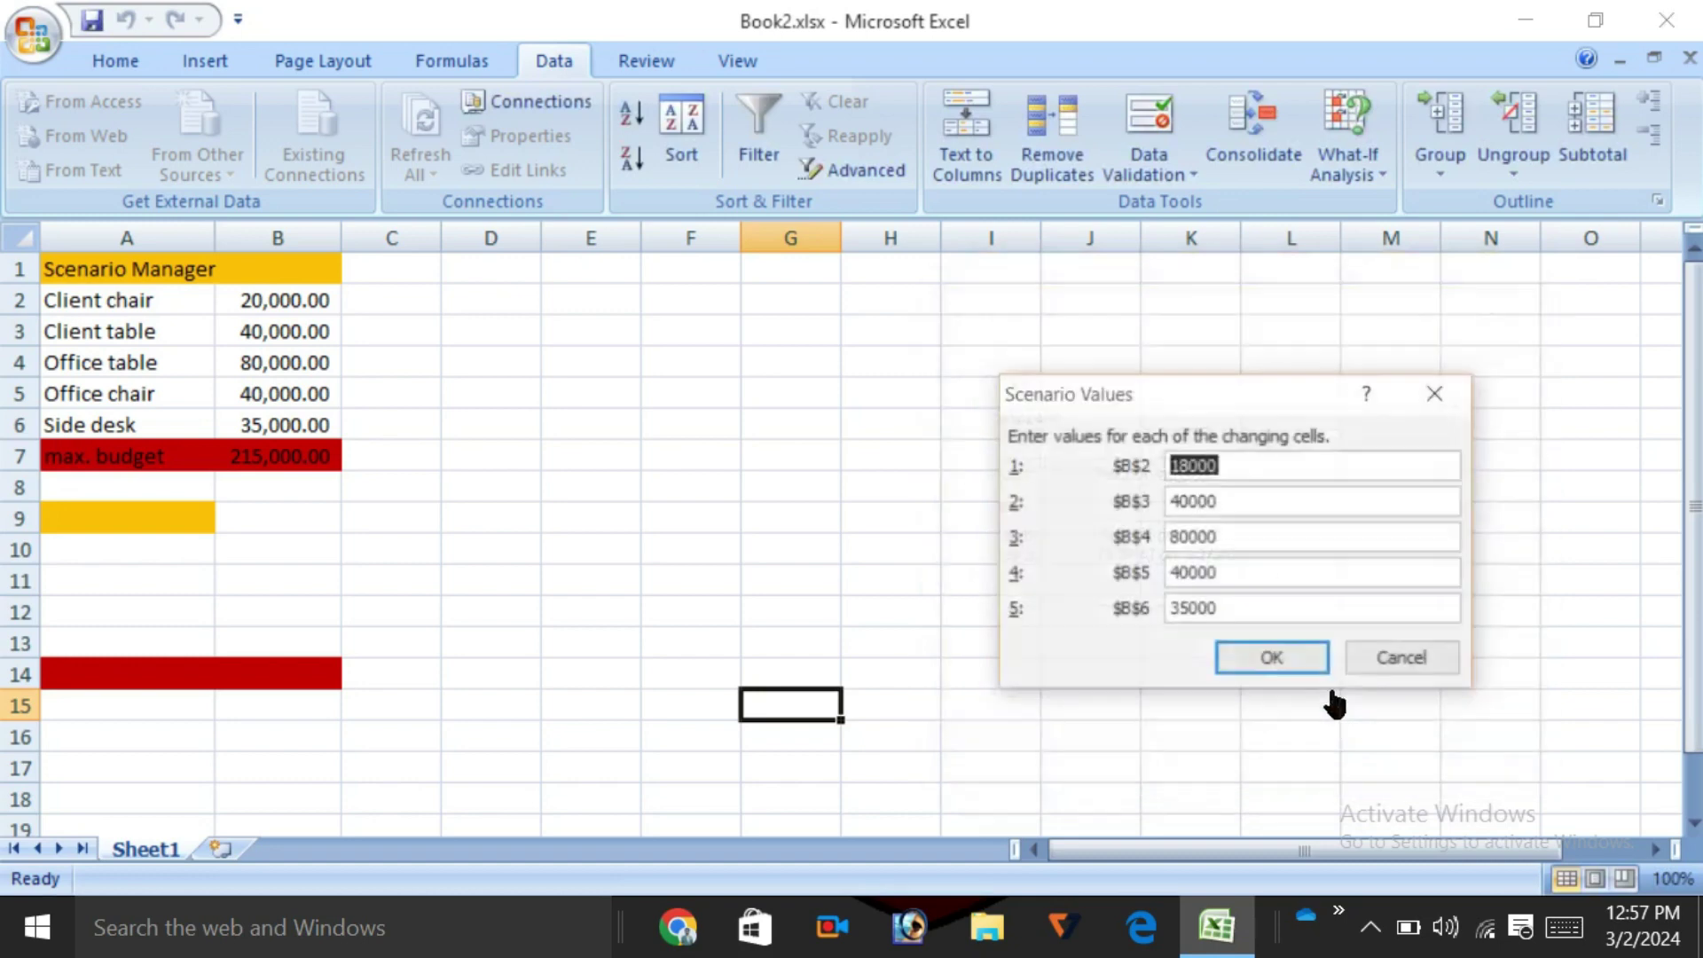
click(1271, 503)
text(38)
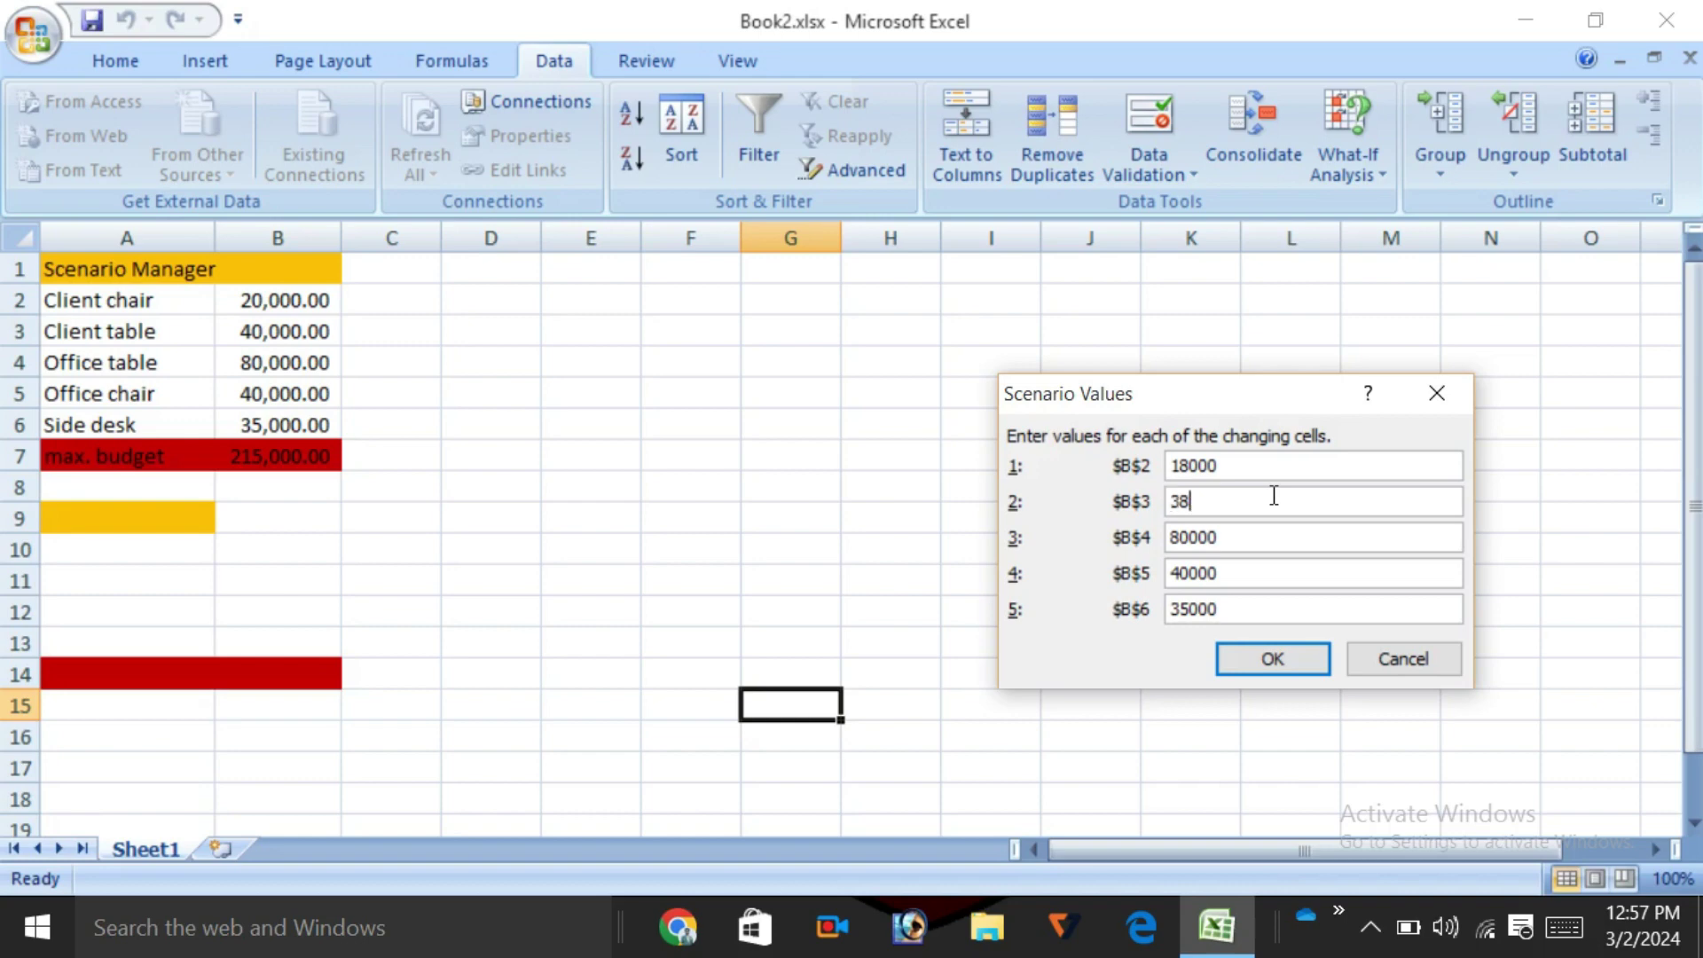
text(000)
key(BackSpace)
key(BackSpace)
key(BackSpace)
key(BackSpace)
key(BackSpace)
text(000)
key(BackSpace)
key(BackSpace)
key(BackSpace)
text(000)
key(BackSpace)
key(BackSpace)
key(BackSpace)
click(1291, 600)
text(3)
text(0000)
Save the mid range values and add a 'low range' scenario on B2:B6
click(1295, 658)
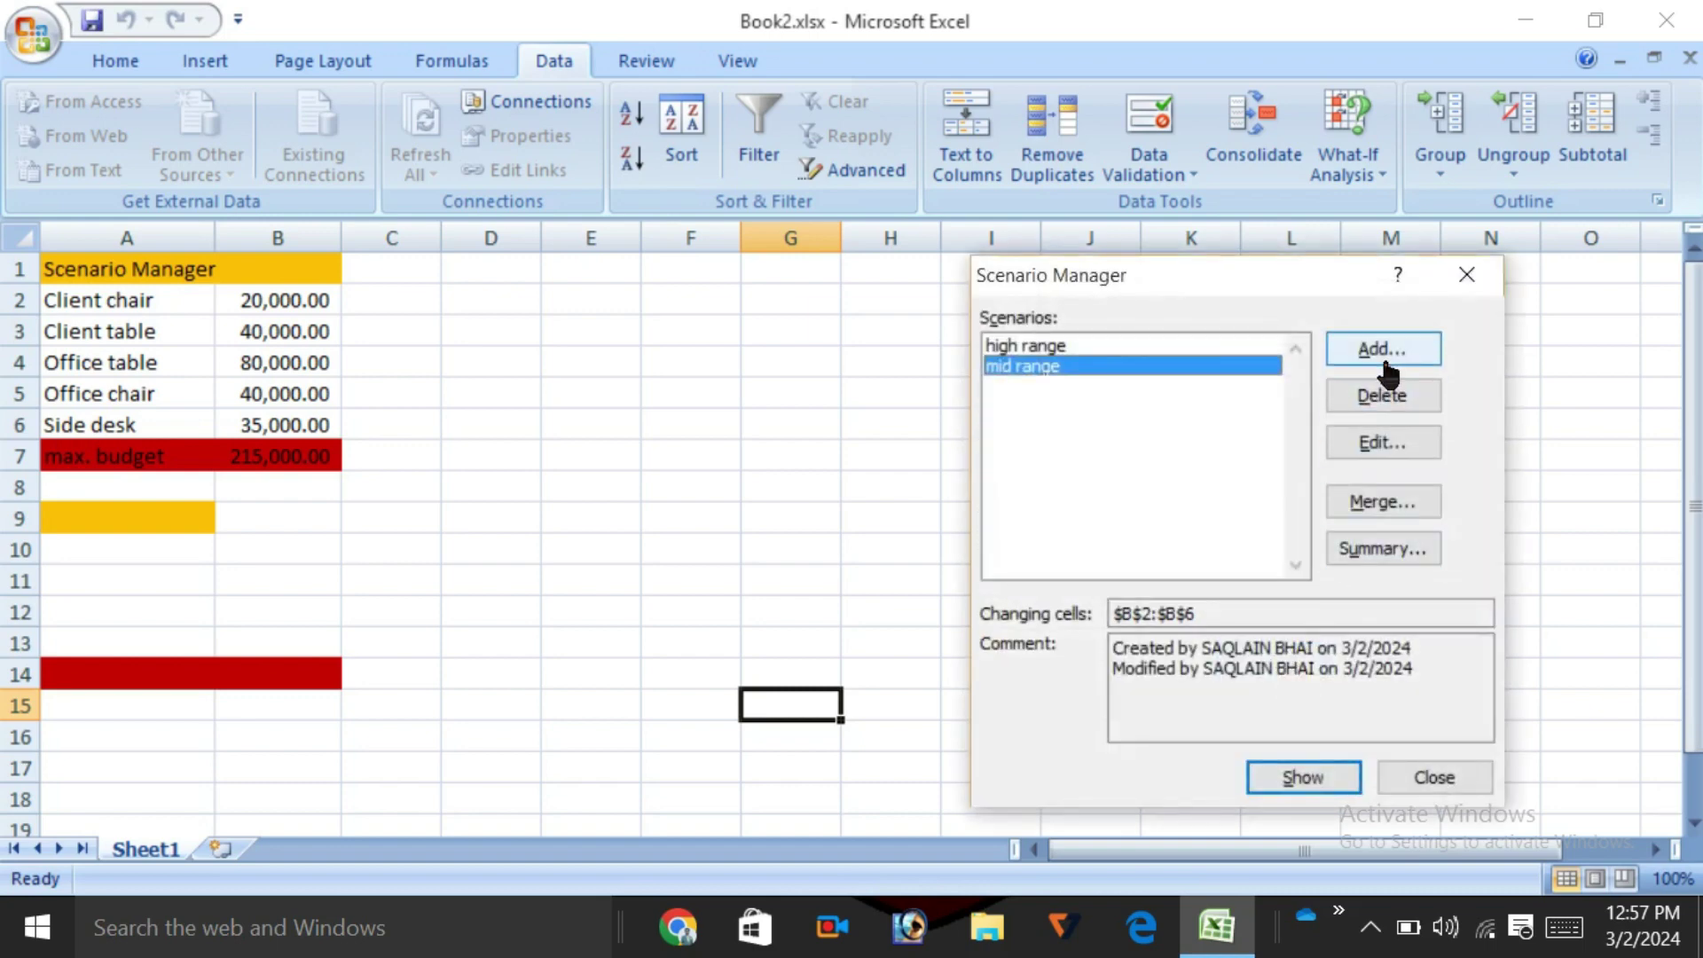
click(1386, 354)
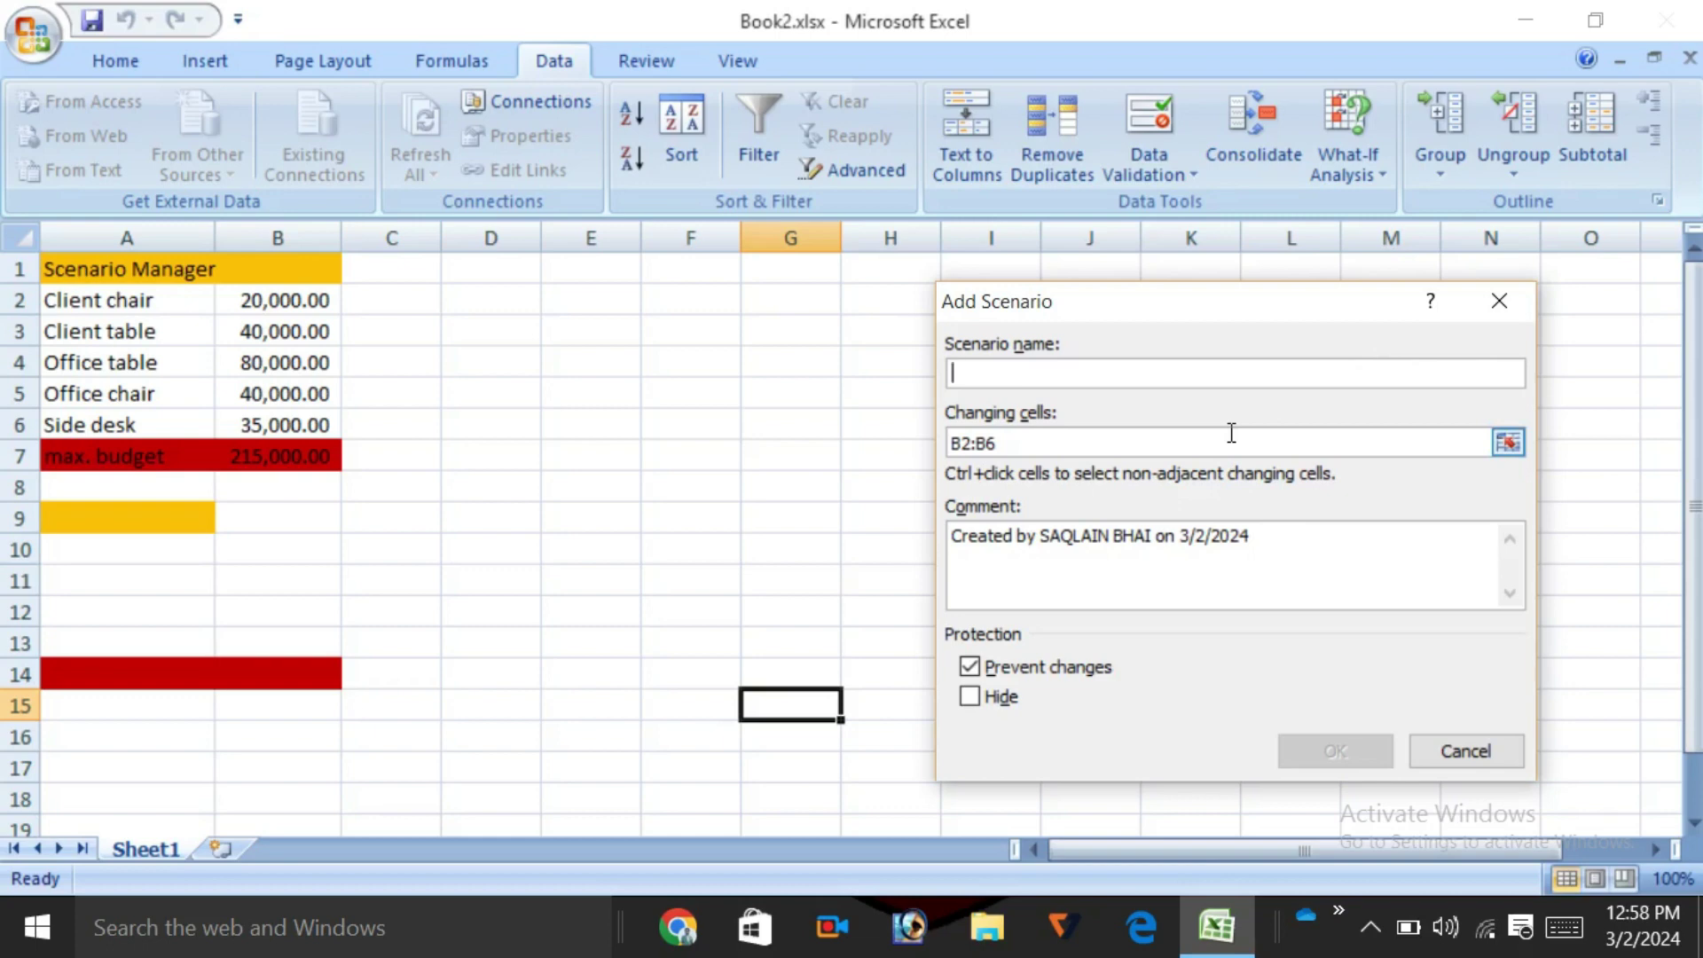
text(low range)
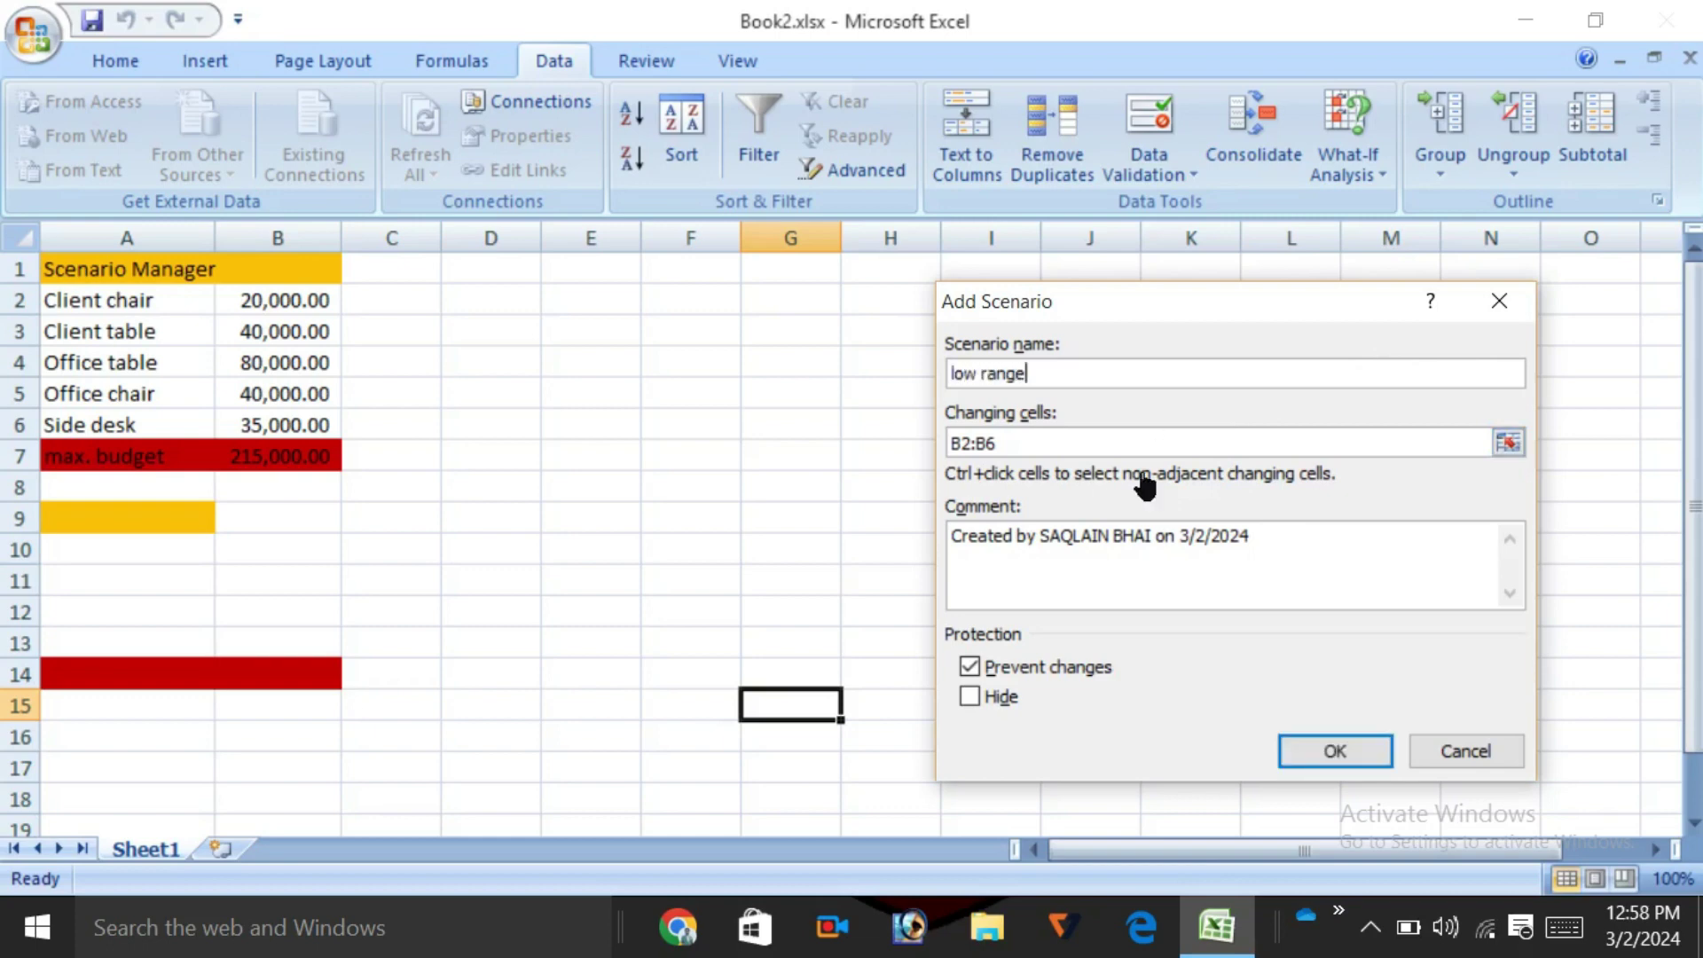
click(1326, 756)
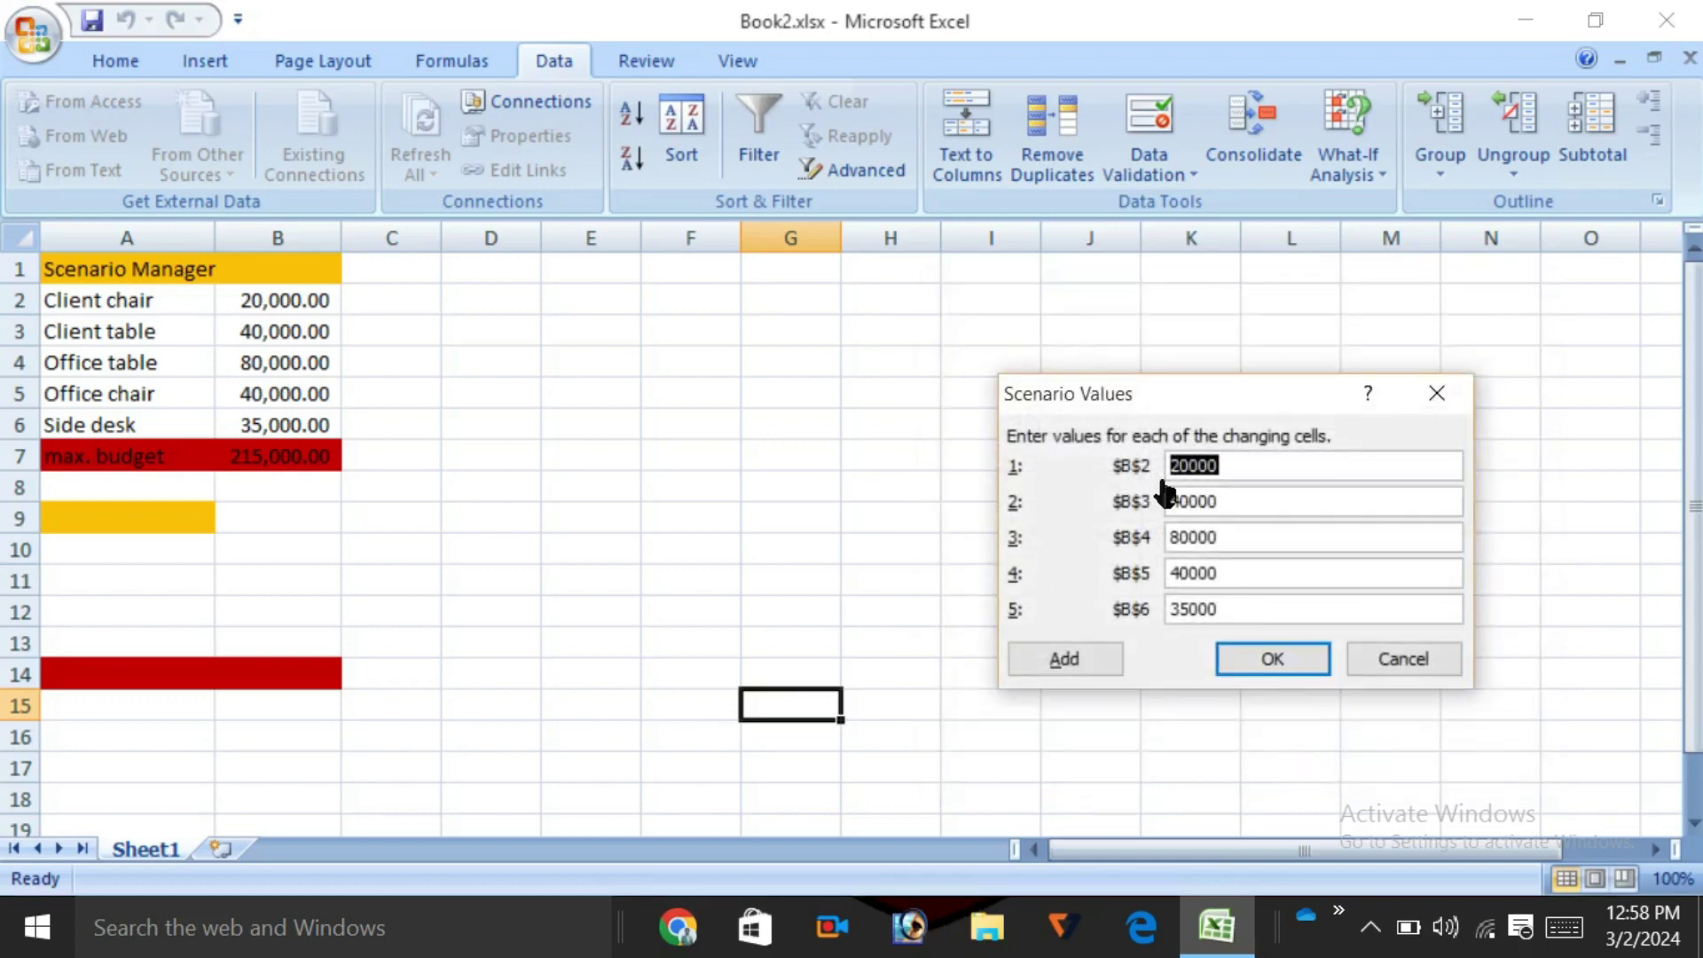
Enter low range values 10000, 20000, 40000, 2000 and 20000 and save the scenario
key(BackSpace)
key(BackSpace)
key(BackSpace)
key(BackSpace)
text(00)
key(BackSpace)
key(BackSpace)
key(BackSpace)
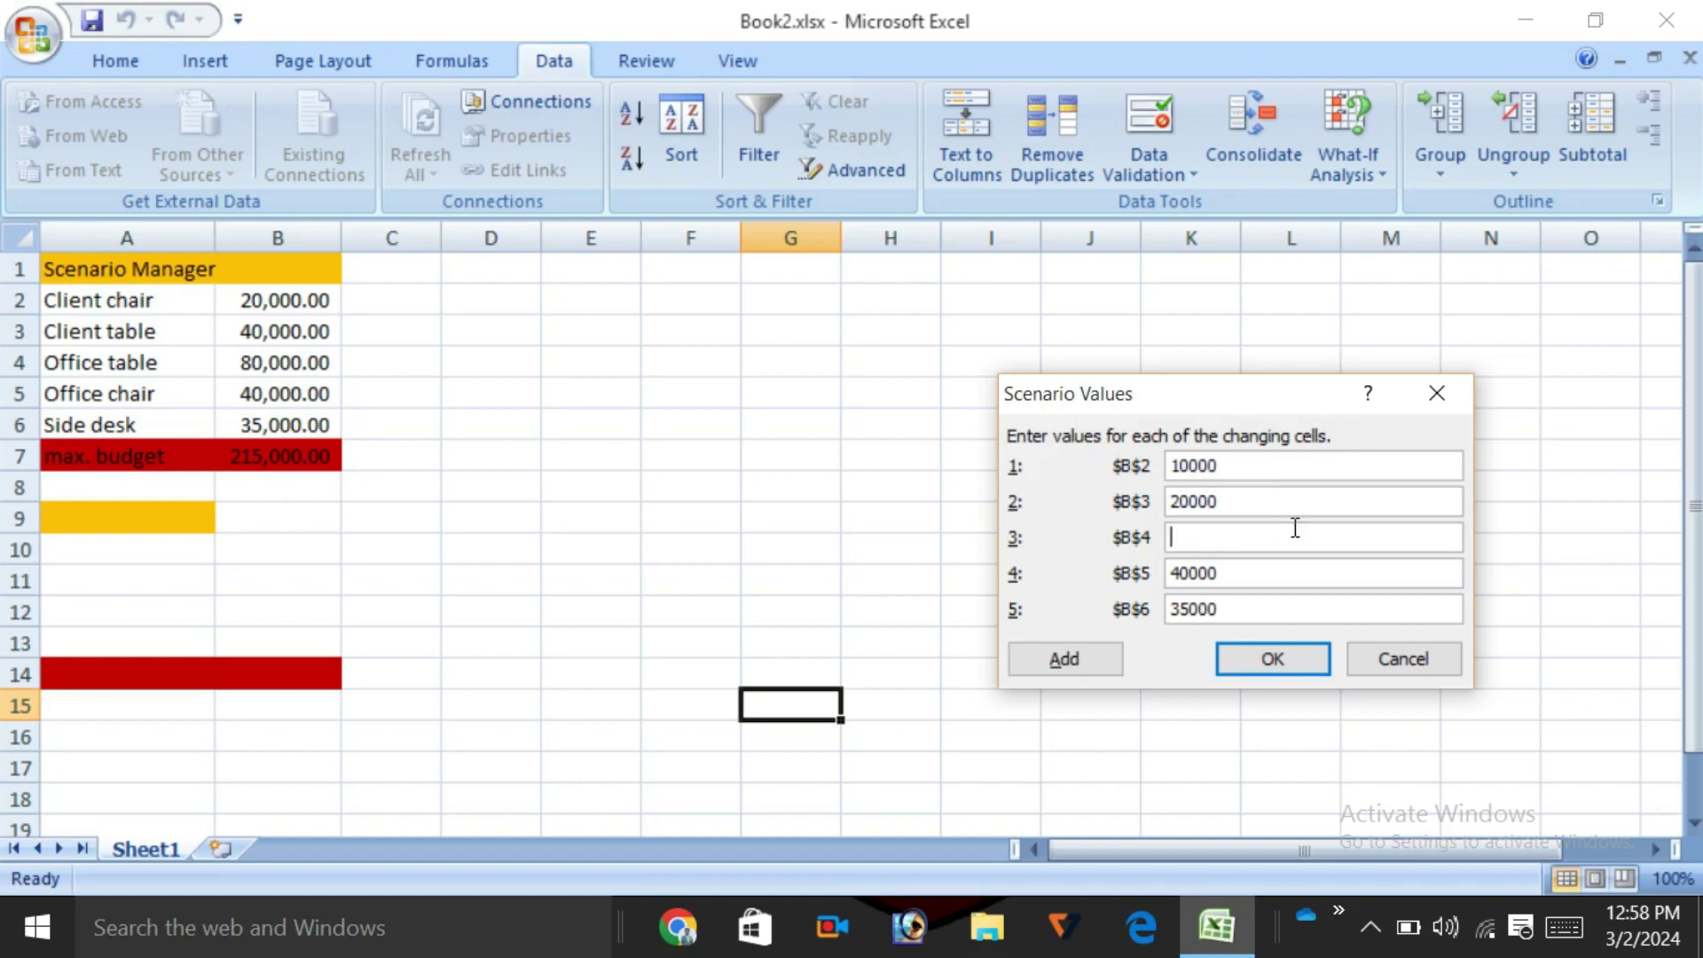
text(4000)
key(BackSpace)
key(BackSpace)
click(1281, 611)
key(BackSpace)
key(BackSpace)
key(BackSpace)
key(BackSpace)
text(000)
click(1286, 660)
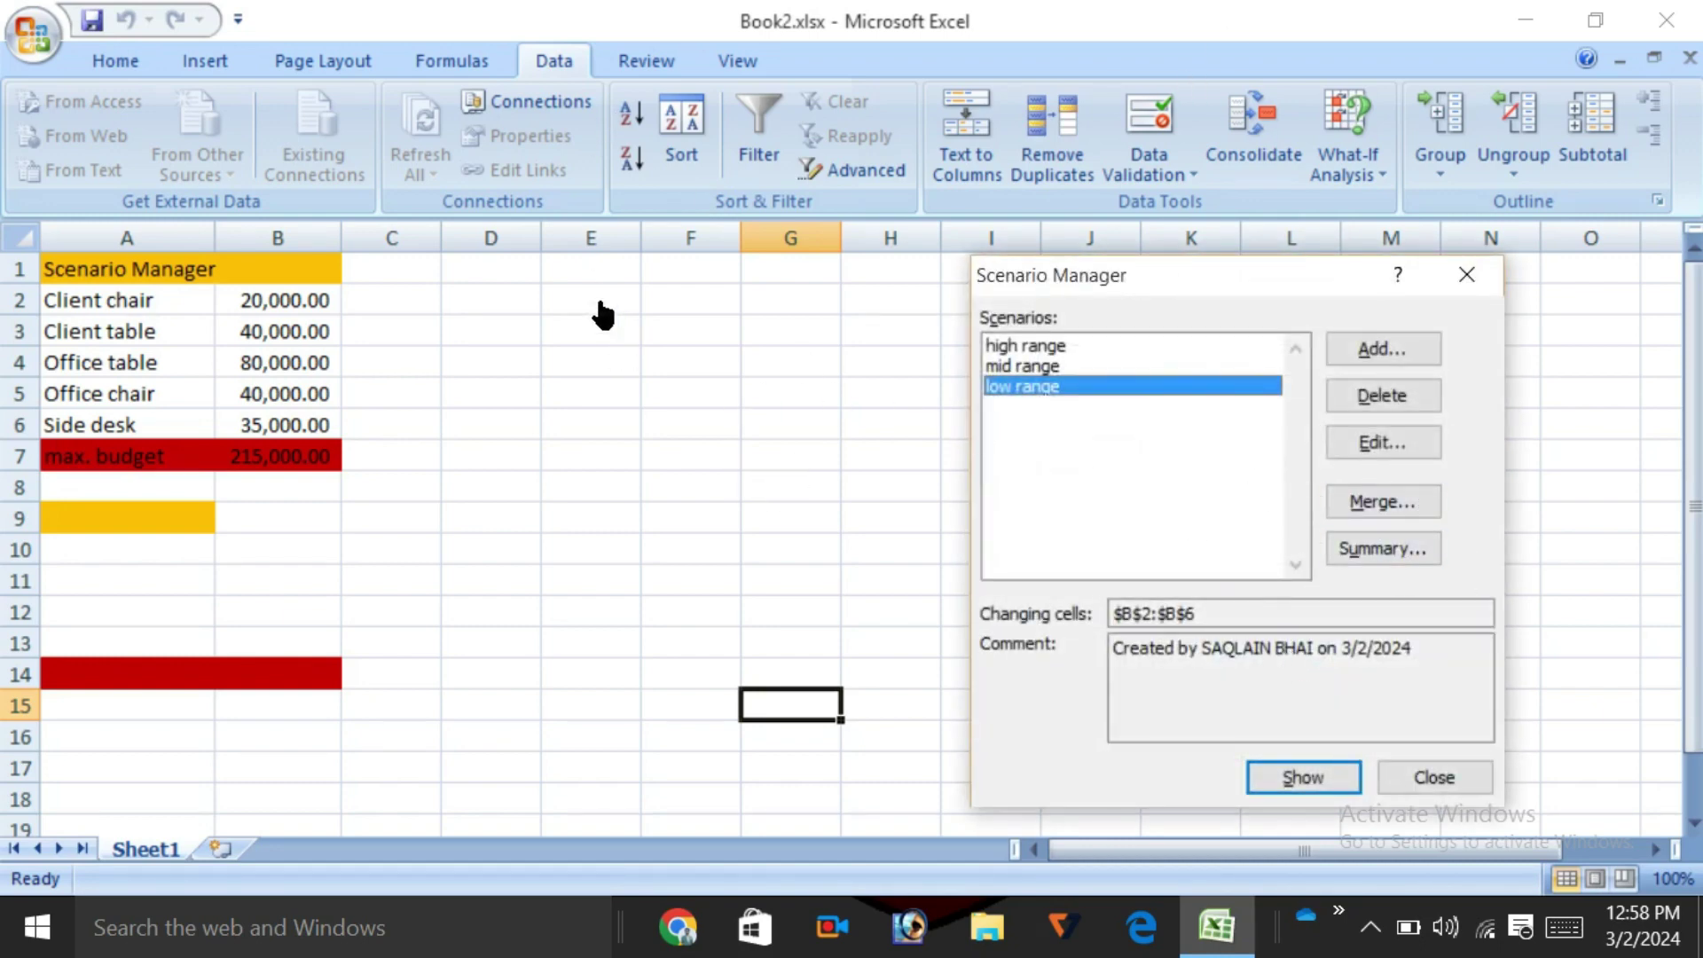
Generate a Scenario summary report with result cell B7 on a new sheet
click(1382, 549)
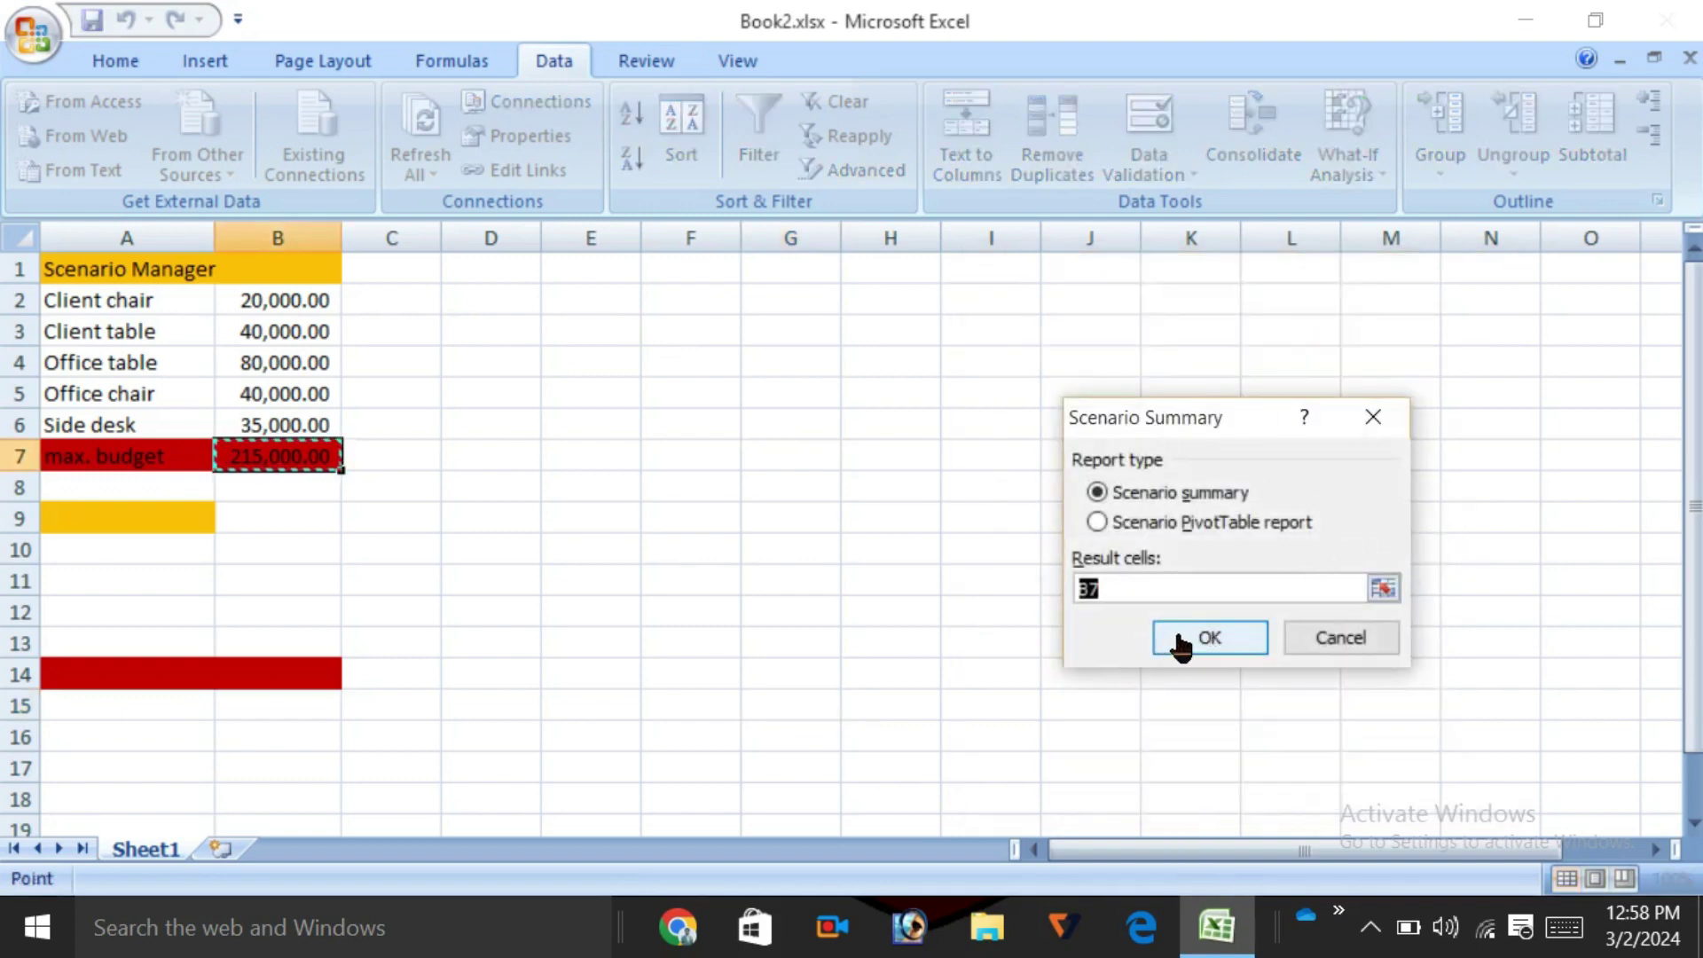
click(1179, 638)
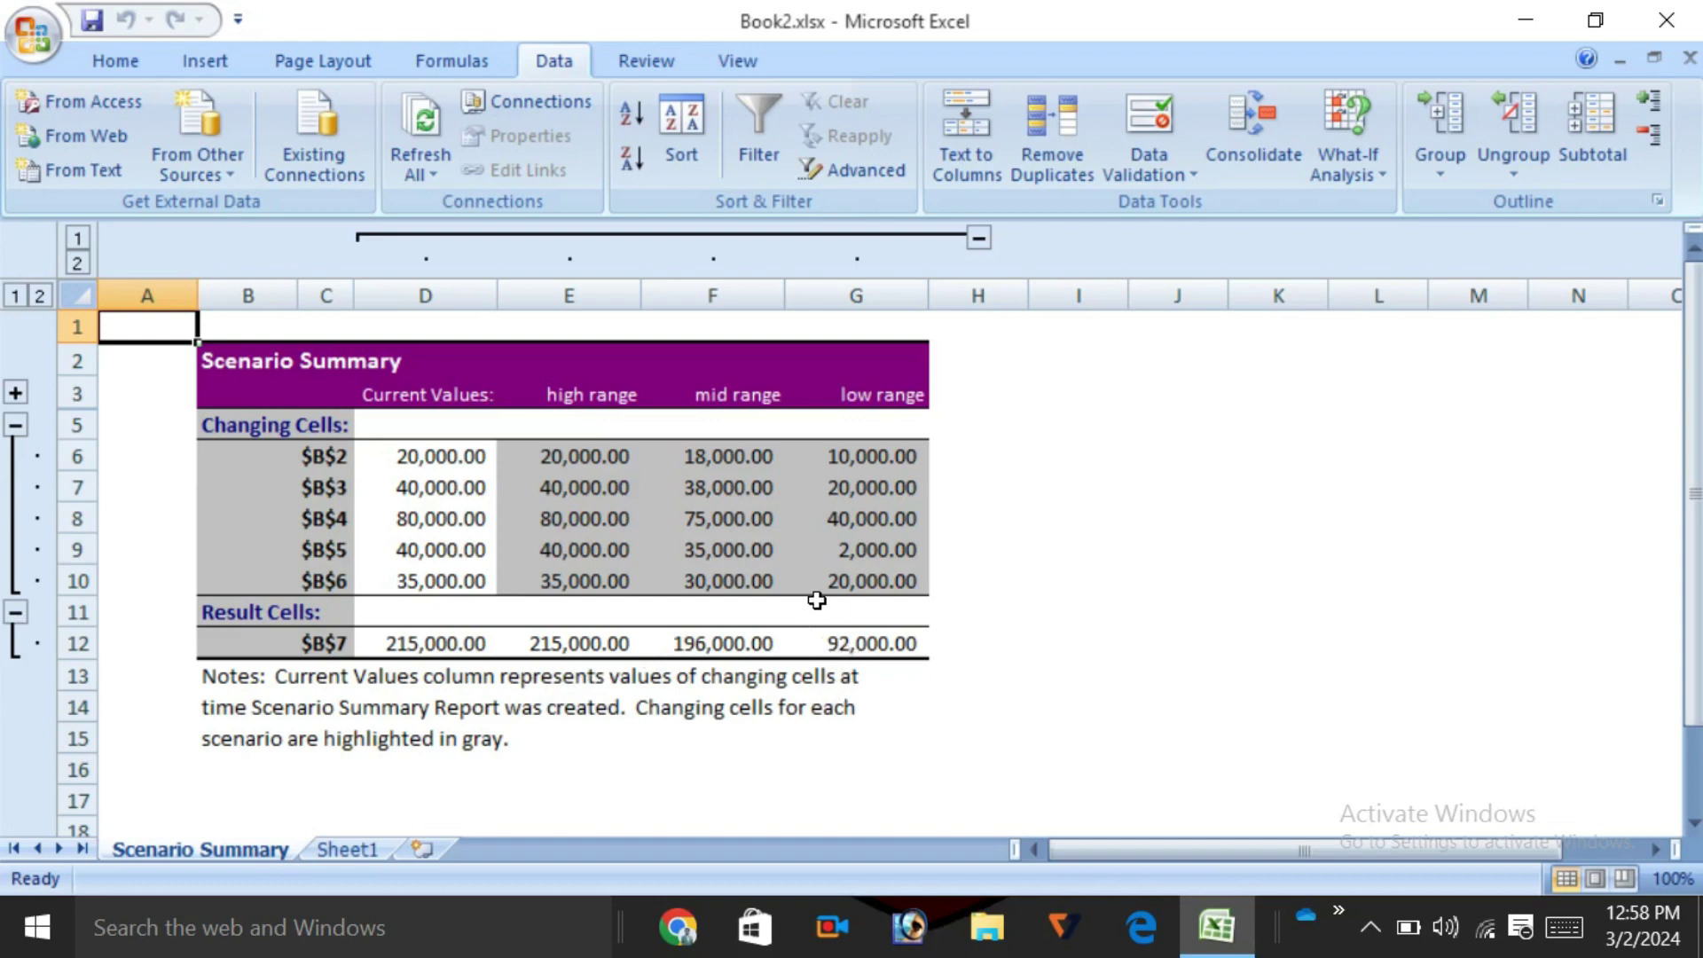
click(311, 469)
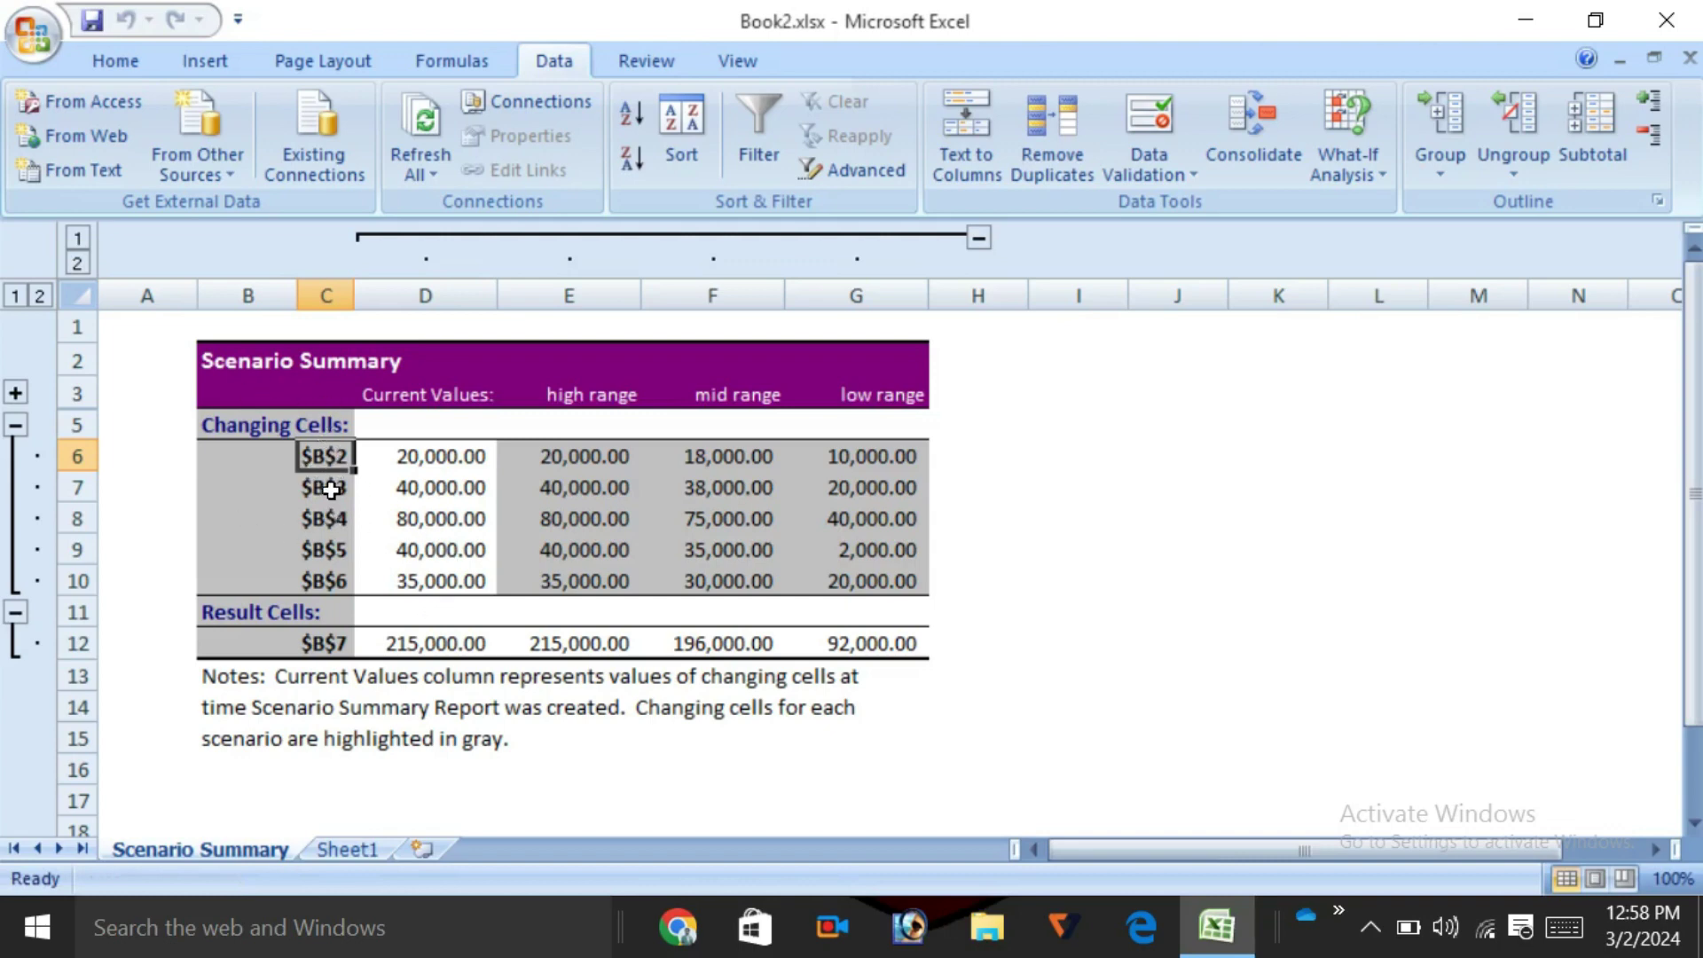
click(424, 452)
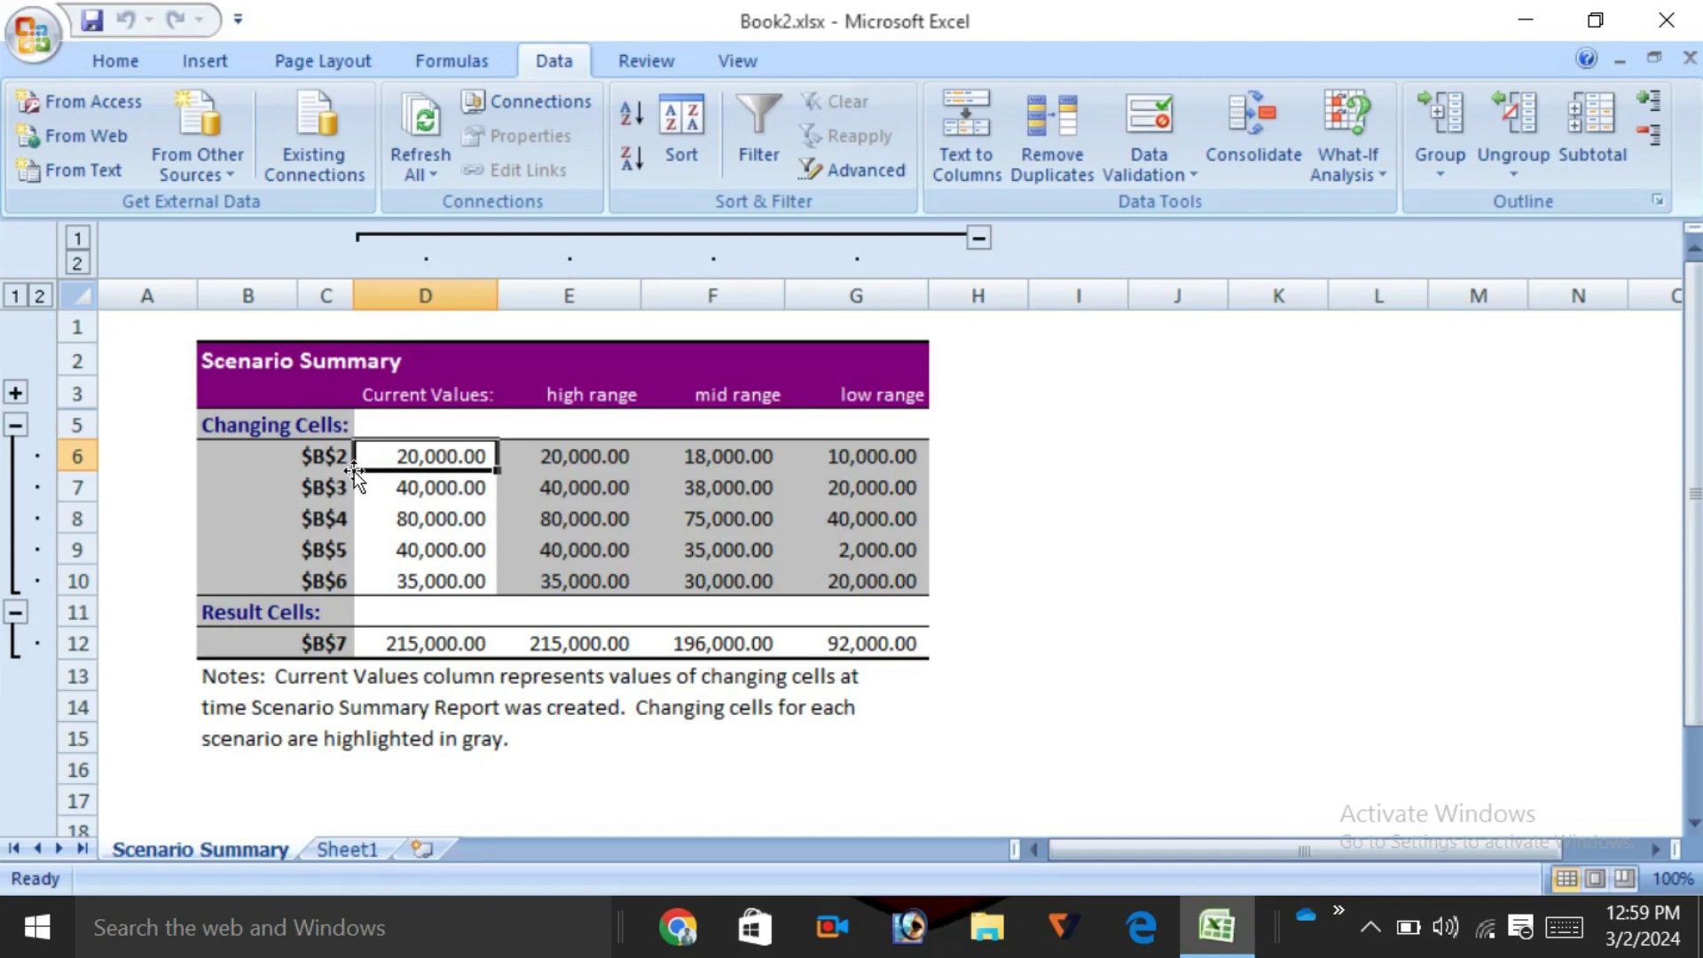
Check the B7 result row on the Scenario Summary sheet and save the workbook with Ctrl+S
right_click(311, 483)
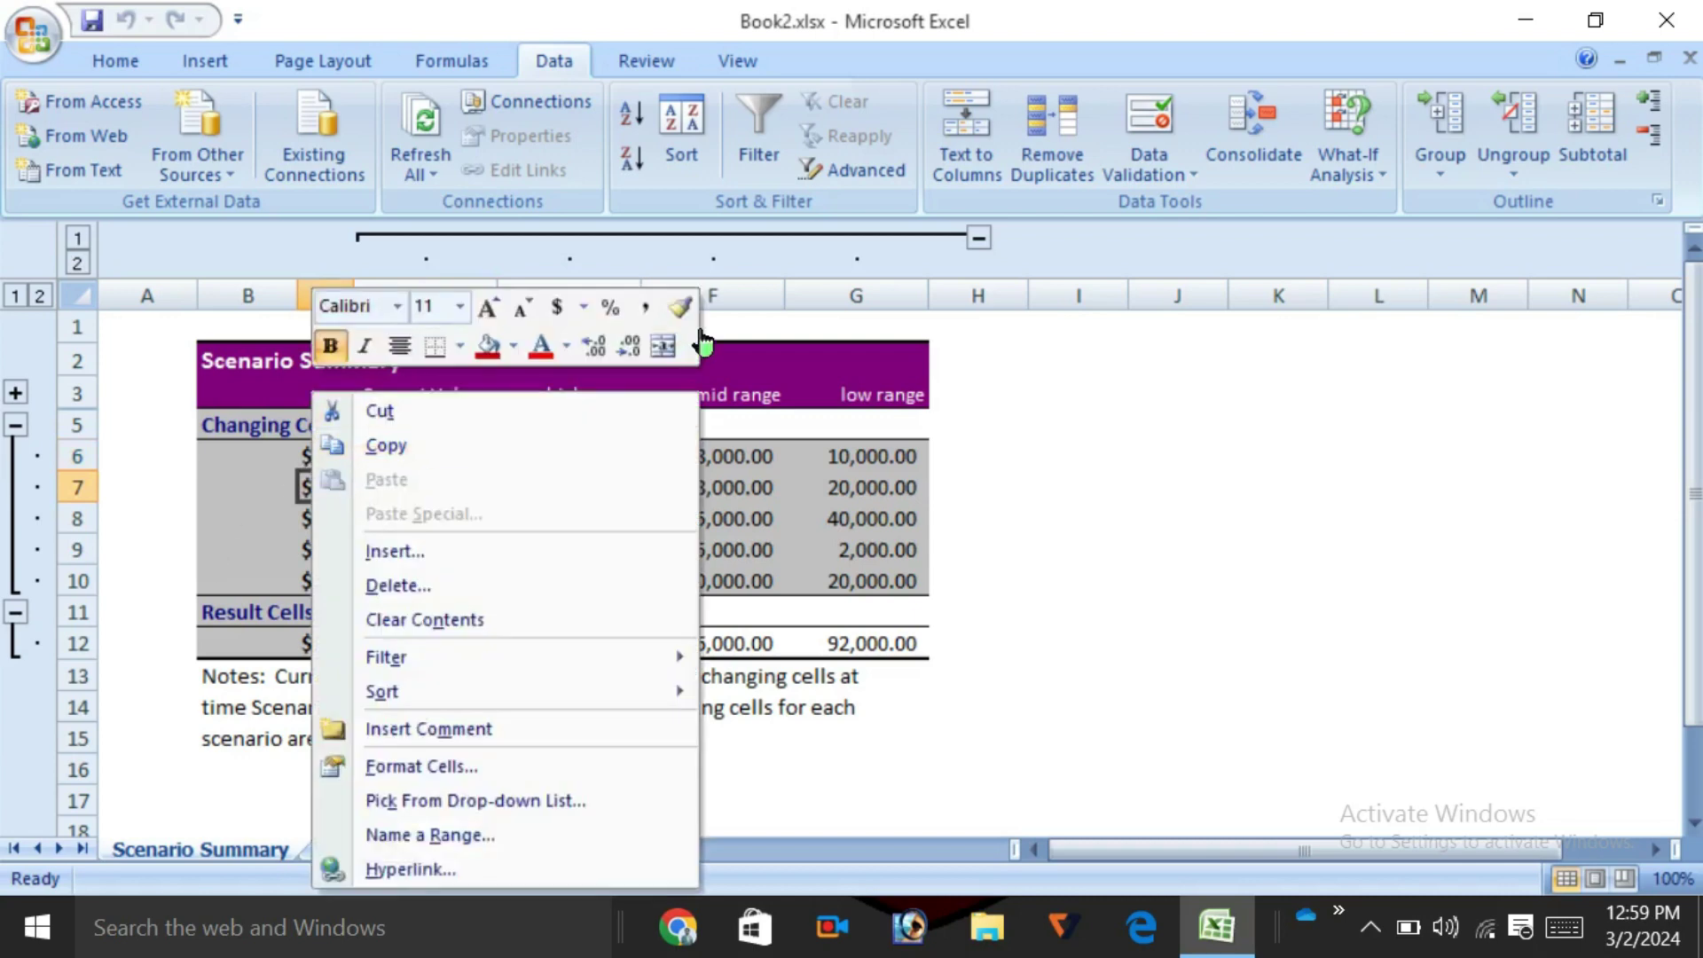
click(222, 501)
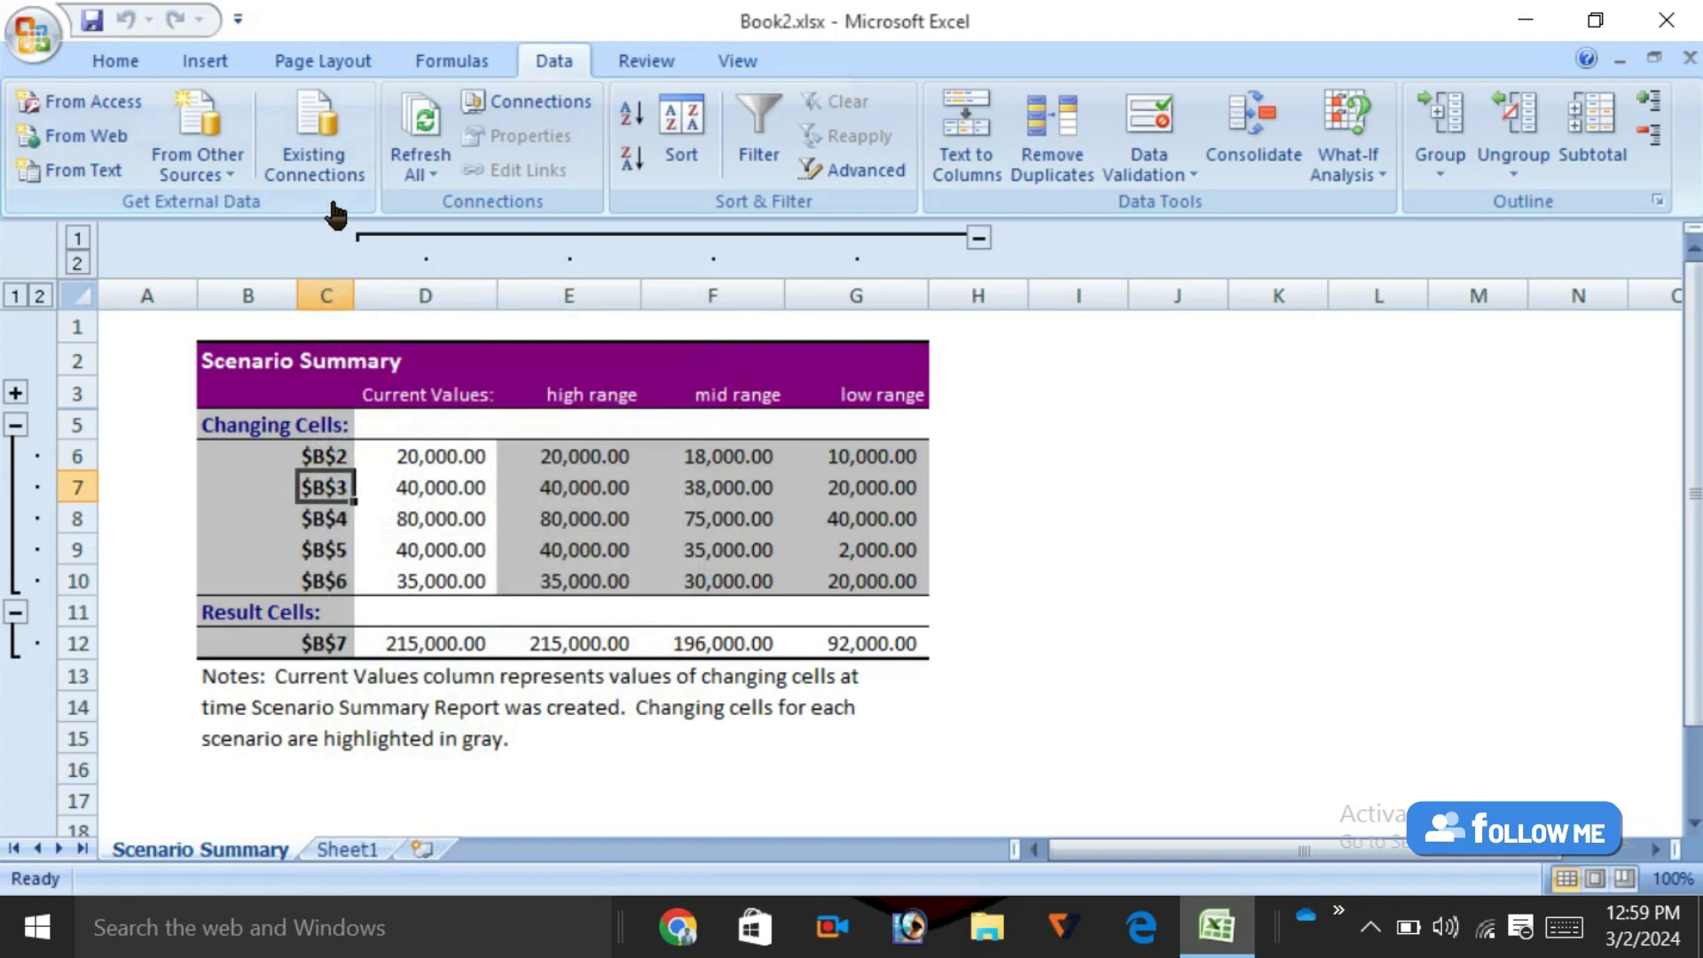
click(78, 295)
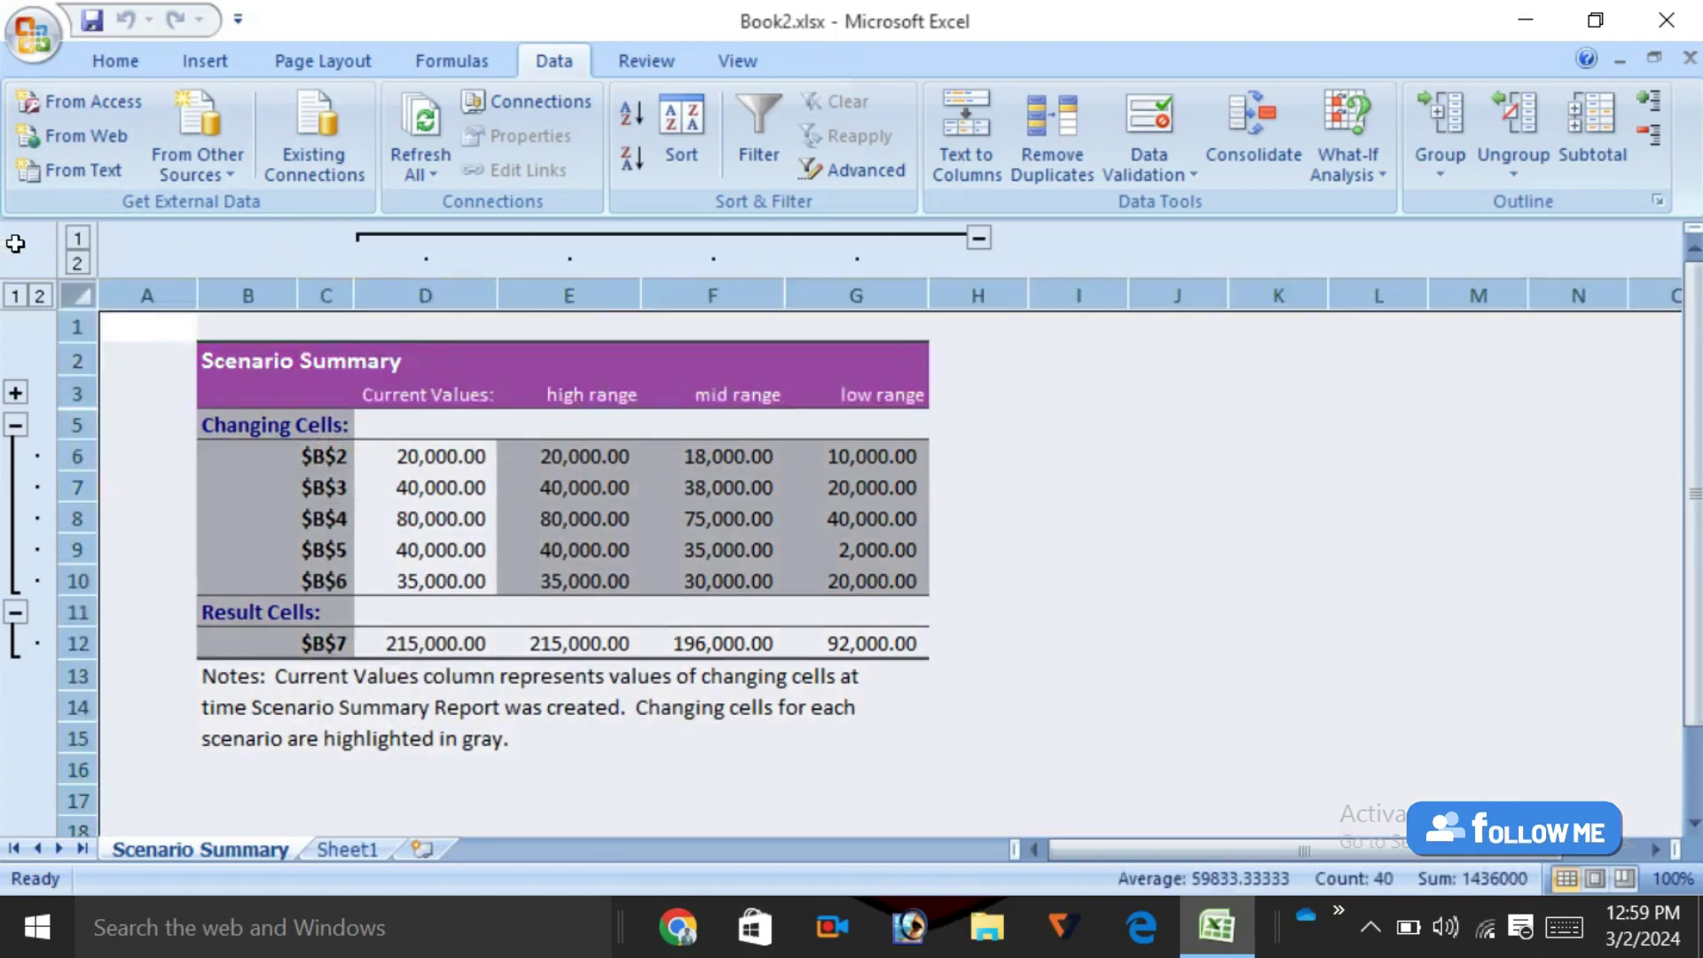
click(270, 485)
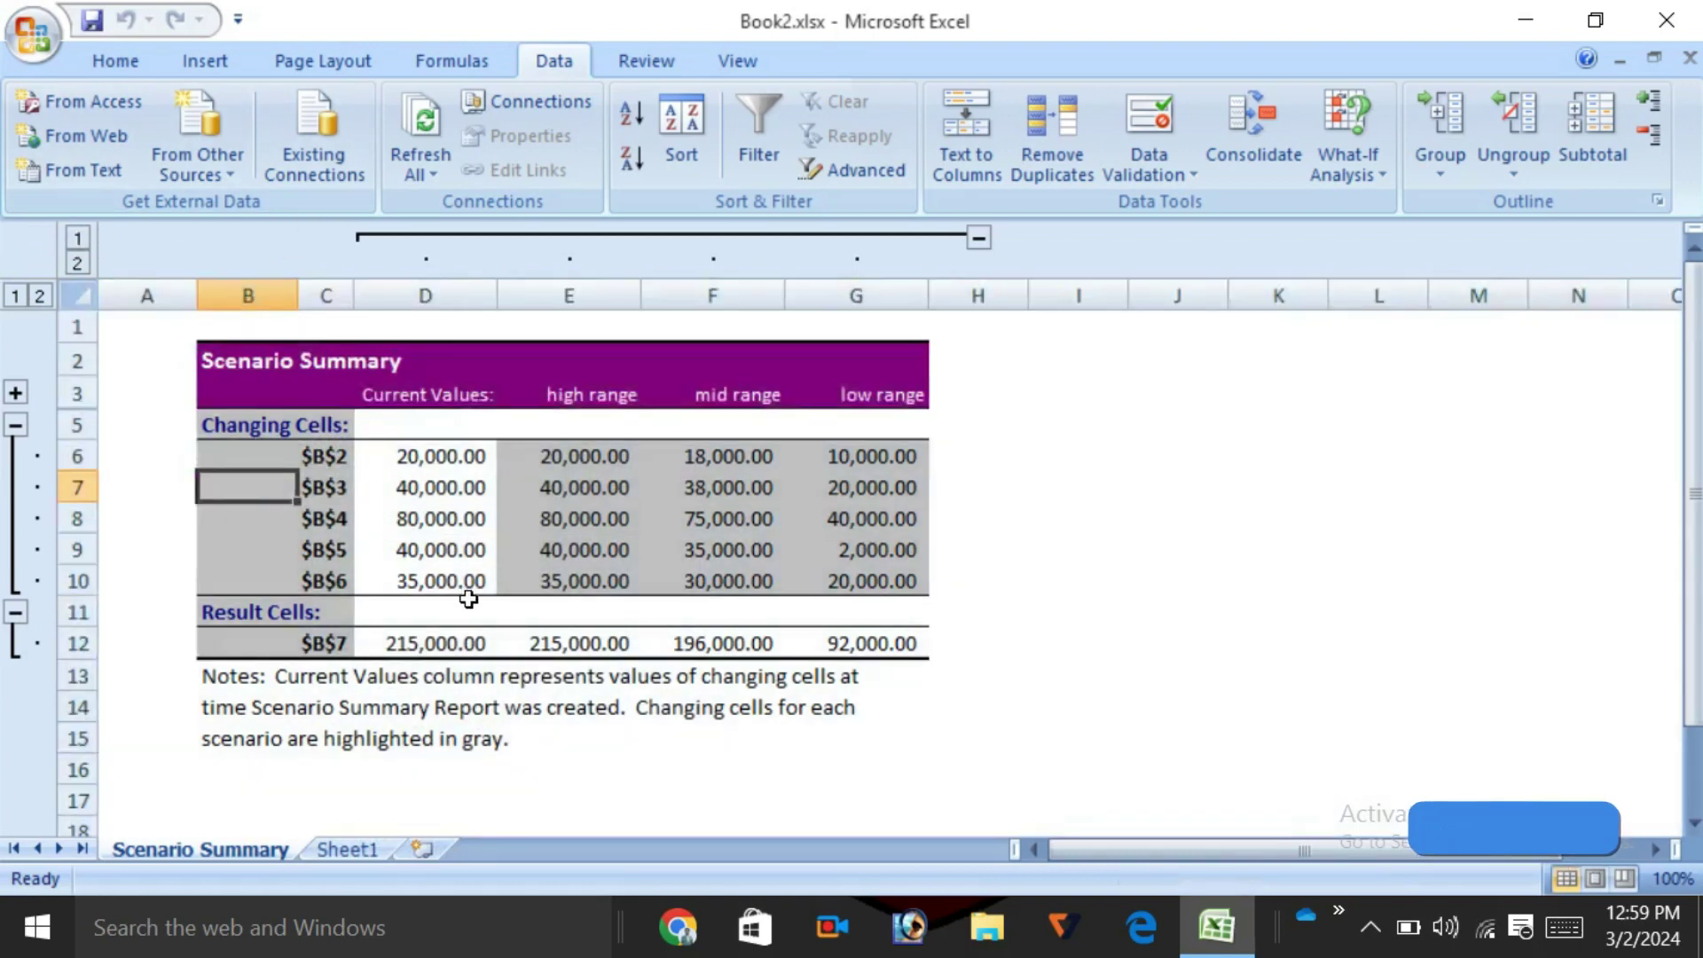
key(ctrl+s)
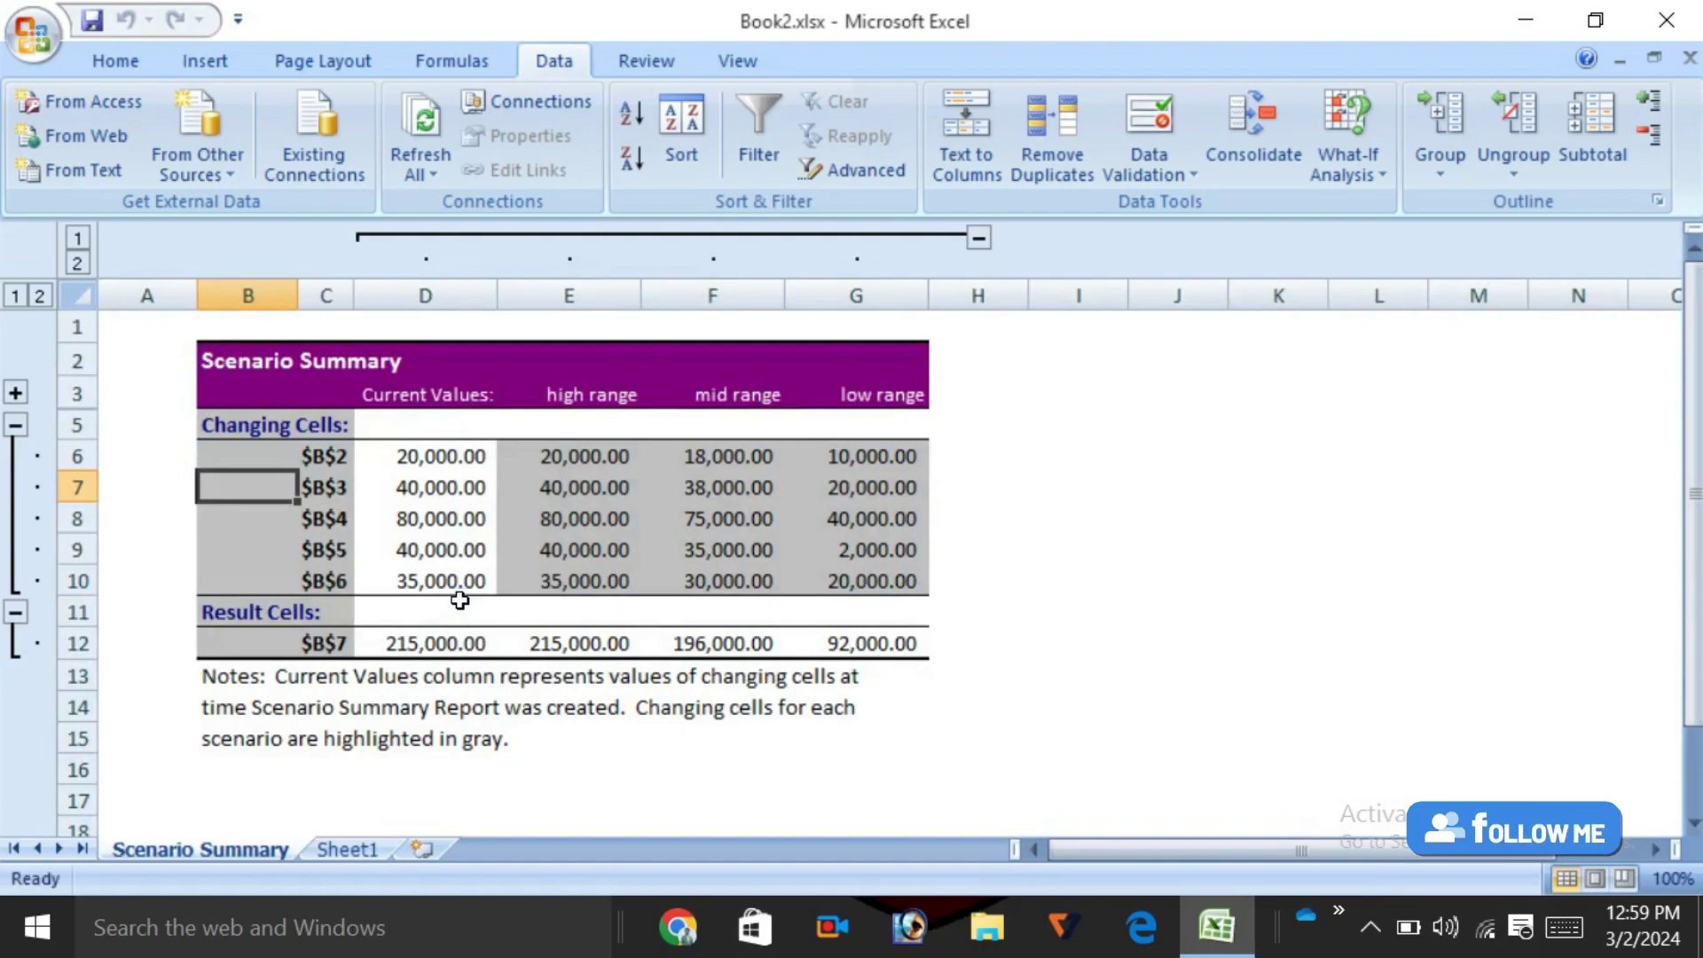